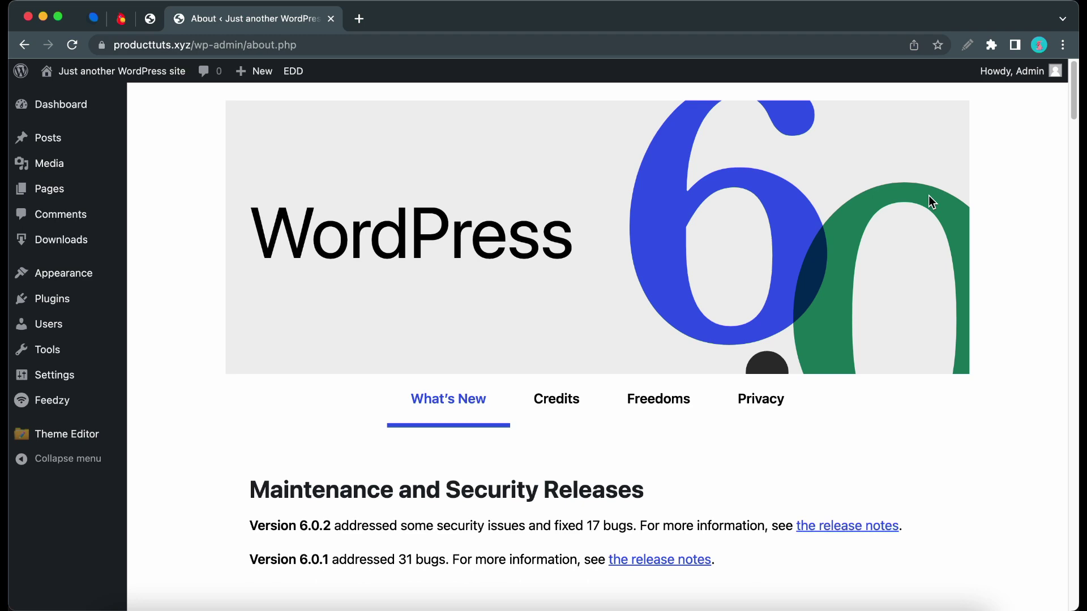
- Search for 'wp maintenance mode', then install and activate WP Maintenance Mode & Coming Soon
mouse_move(56, 298)
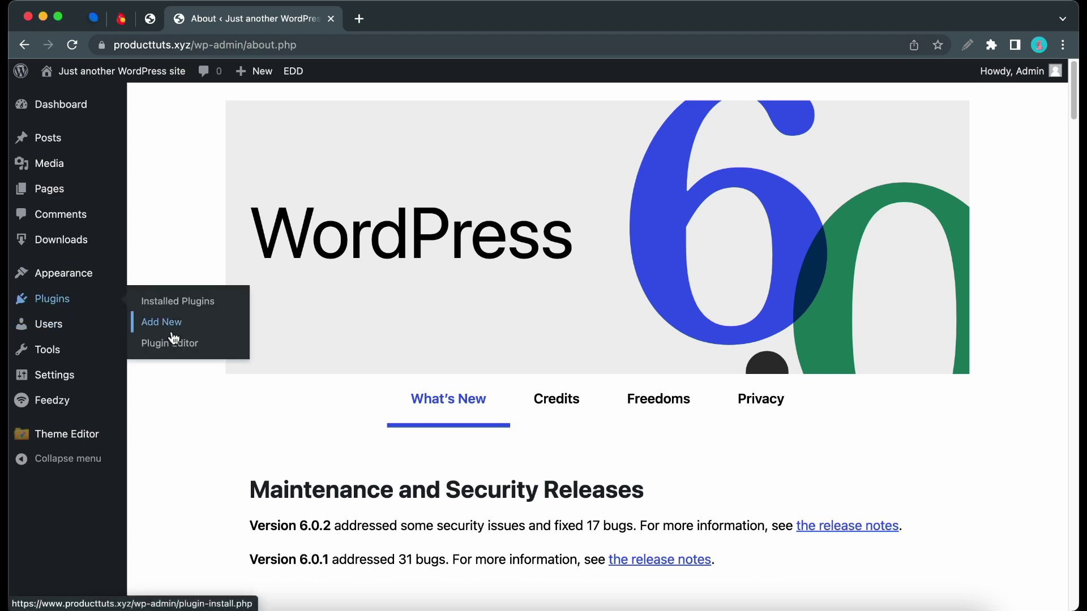
left_click(144, 321)
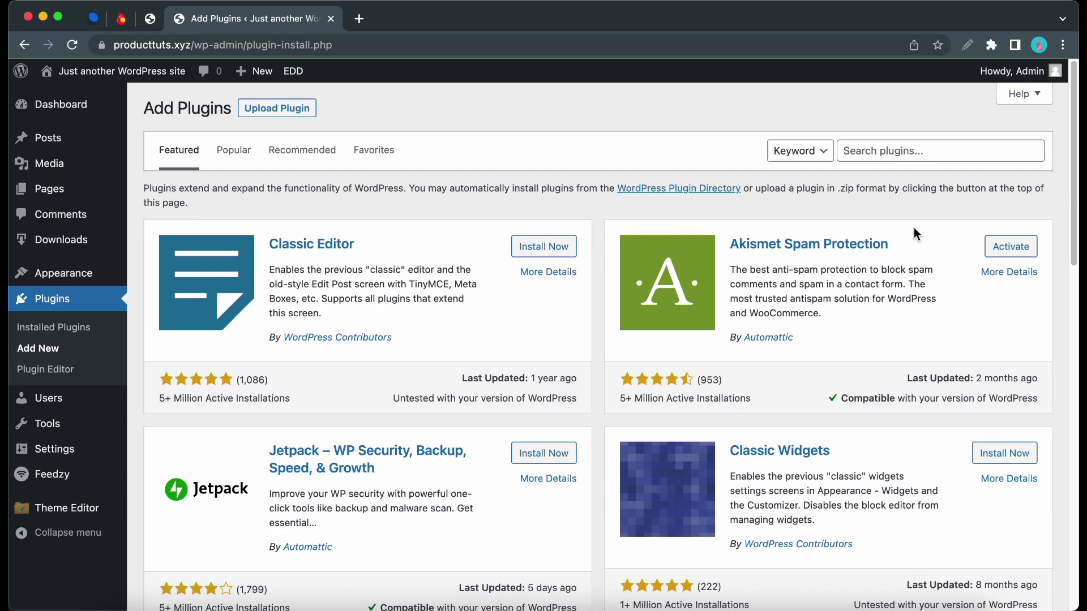
left_click(929, 152)
type("wp maintenance mode")
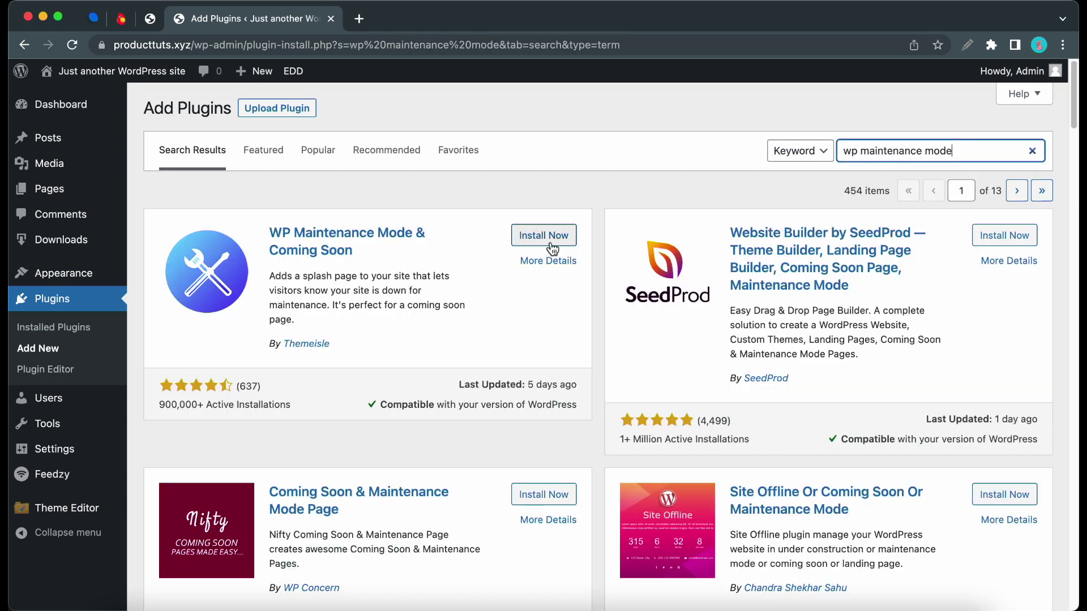
left_click(552, 246)
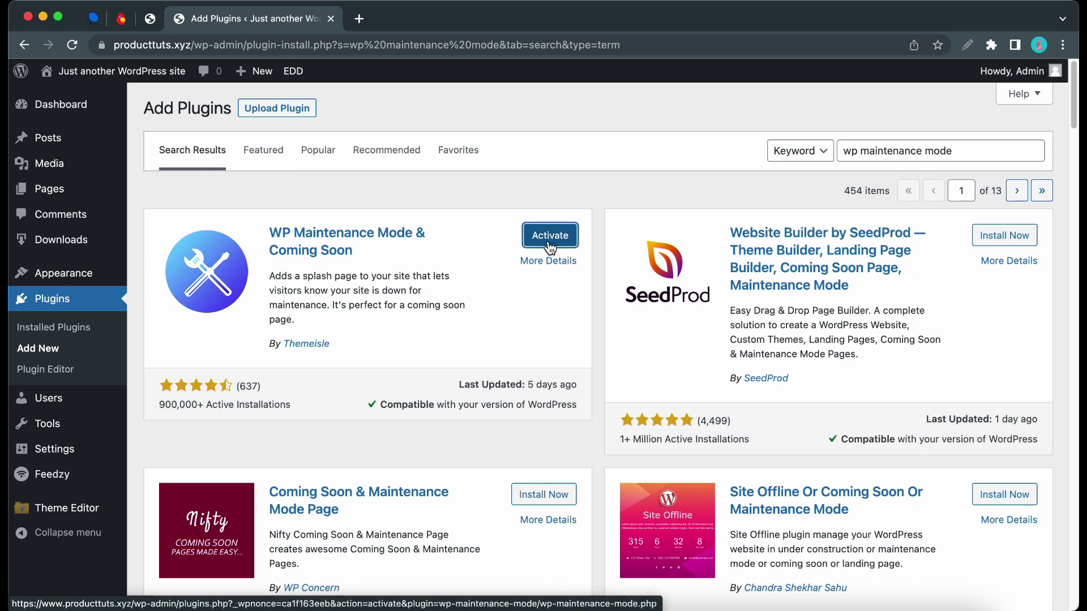
left_click(552, 248)
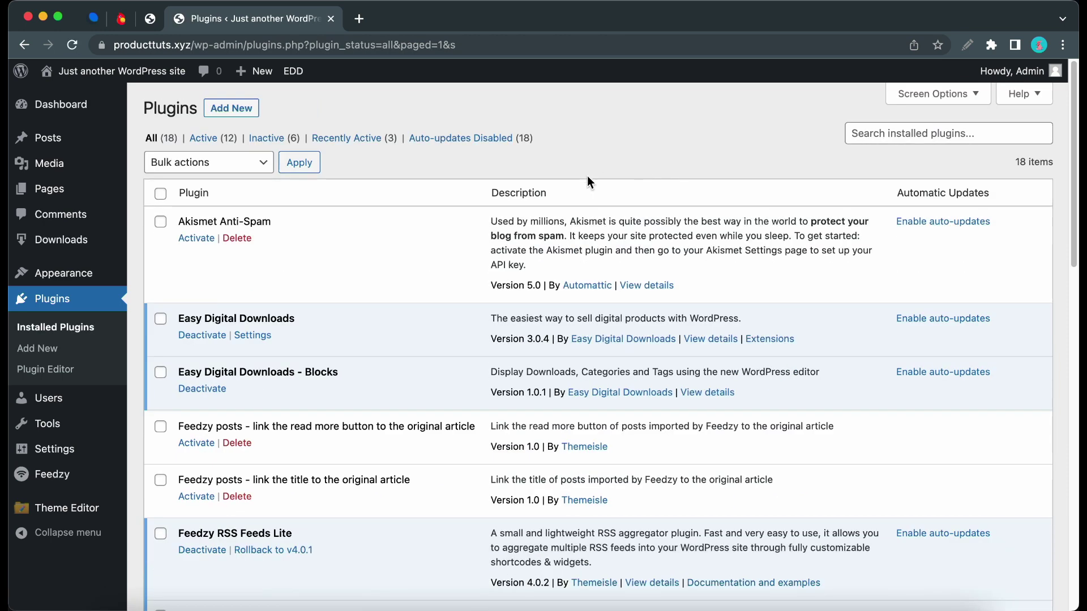
- Import the Maintenance template, skip the newsletter sign-up, and go to the plugin settings
mouse_move(93, 449)
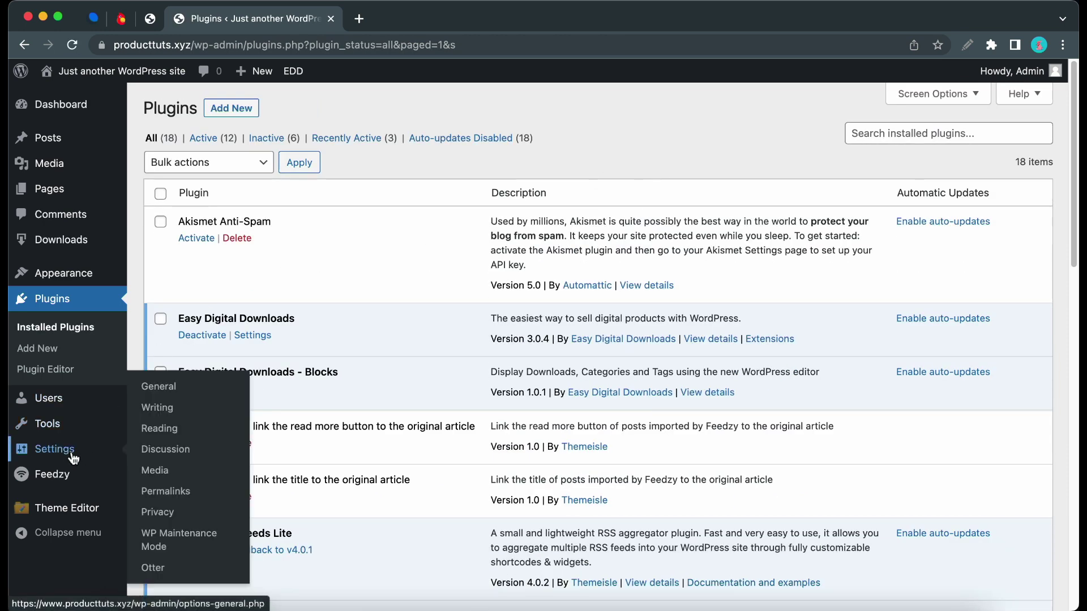
left_click(180, 539)
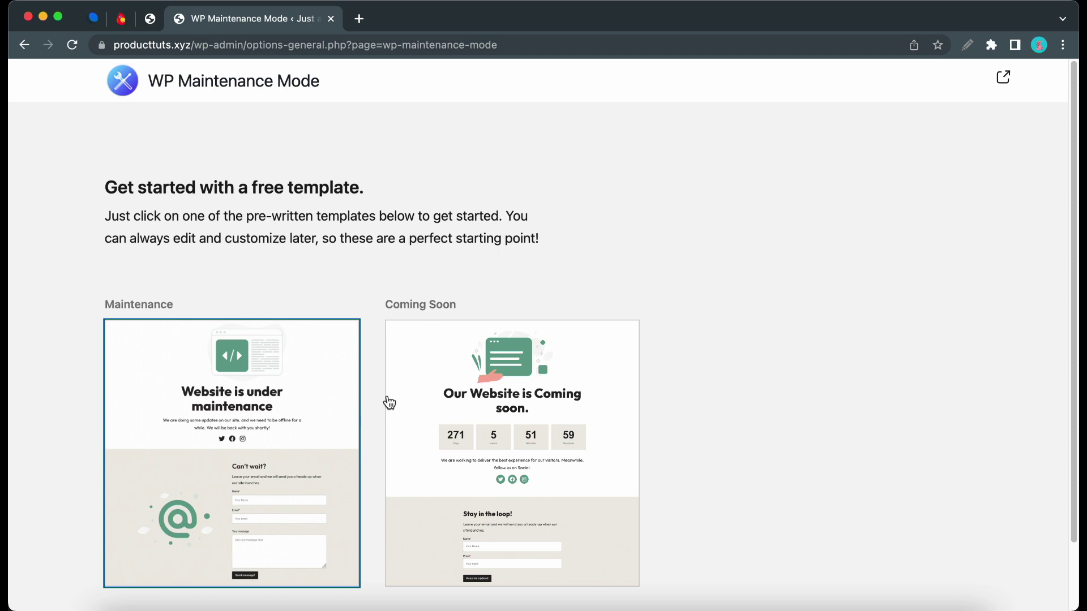
scroll(315, 405, "down", 2)
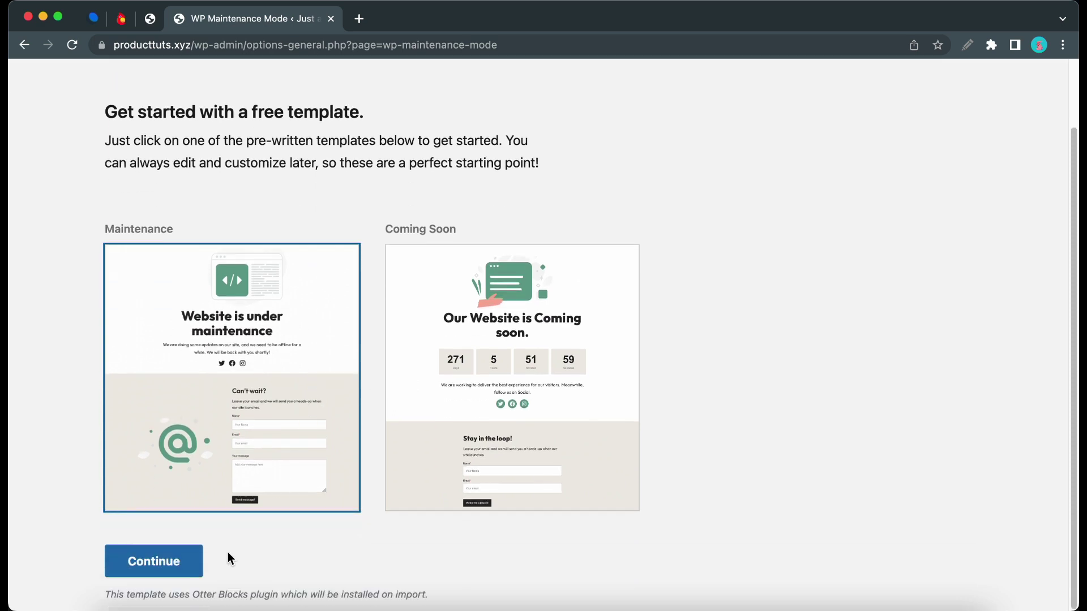
left_click(190, 557)
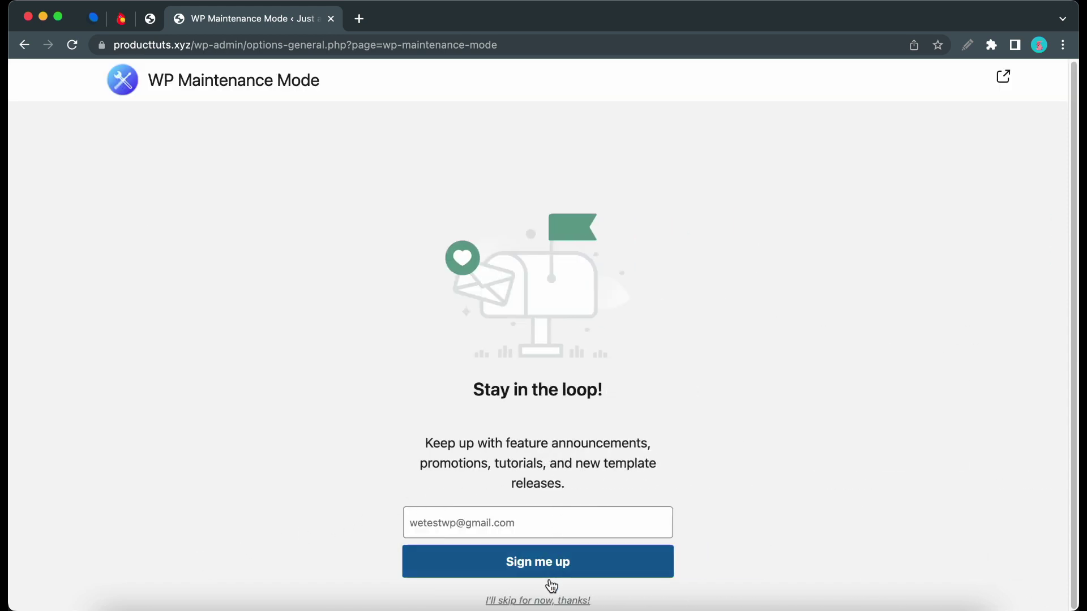
left_click(547, 600)
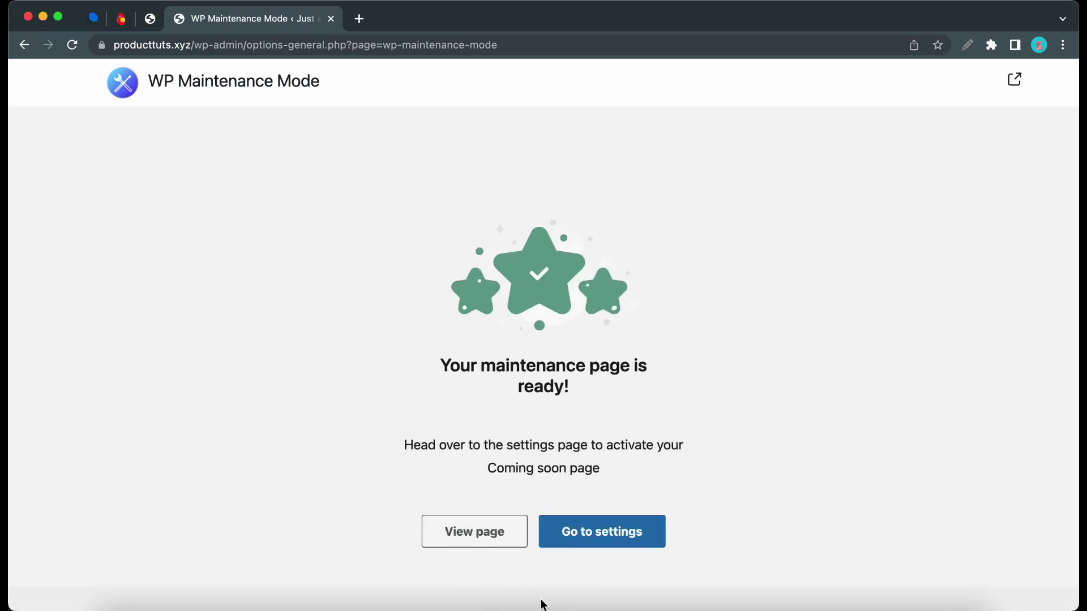
left_click(621, 536)
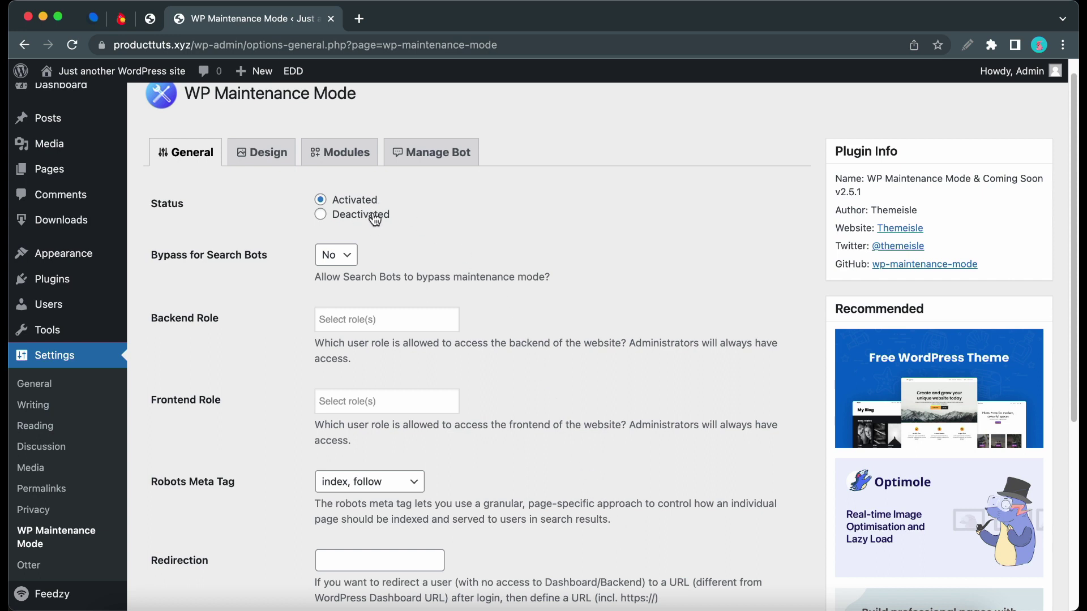
- Keep Bypass for Search Bots at No and give Author and Editor backend access
left_click(356, 263)
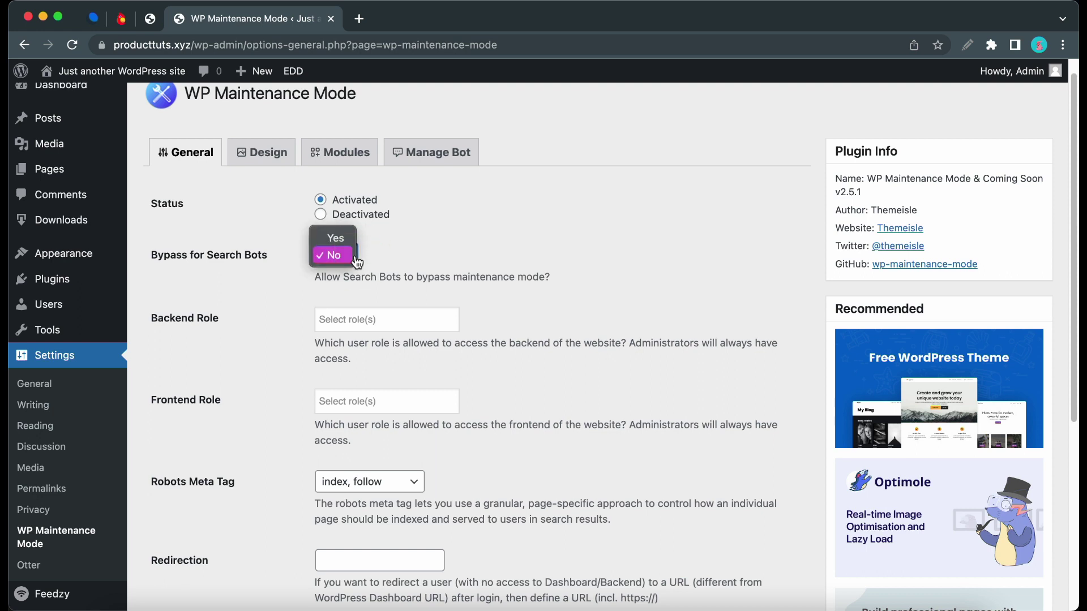
left_click(385, 265)
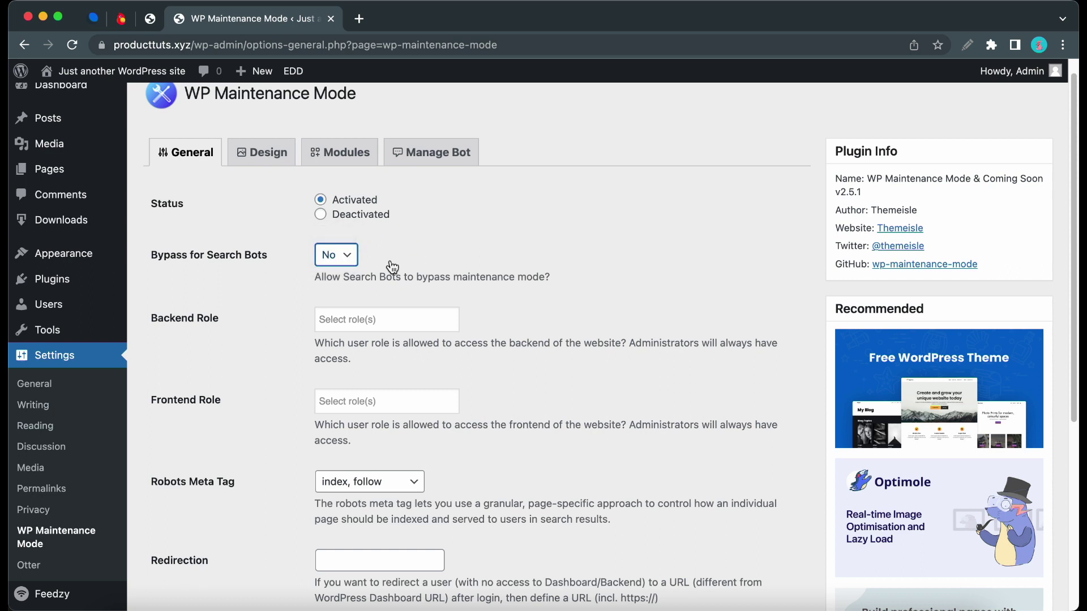
left_click(390, 317)
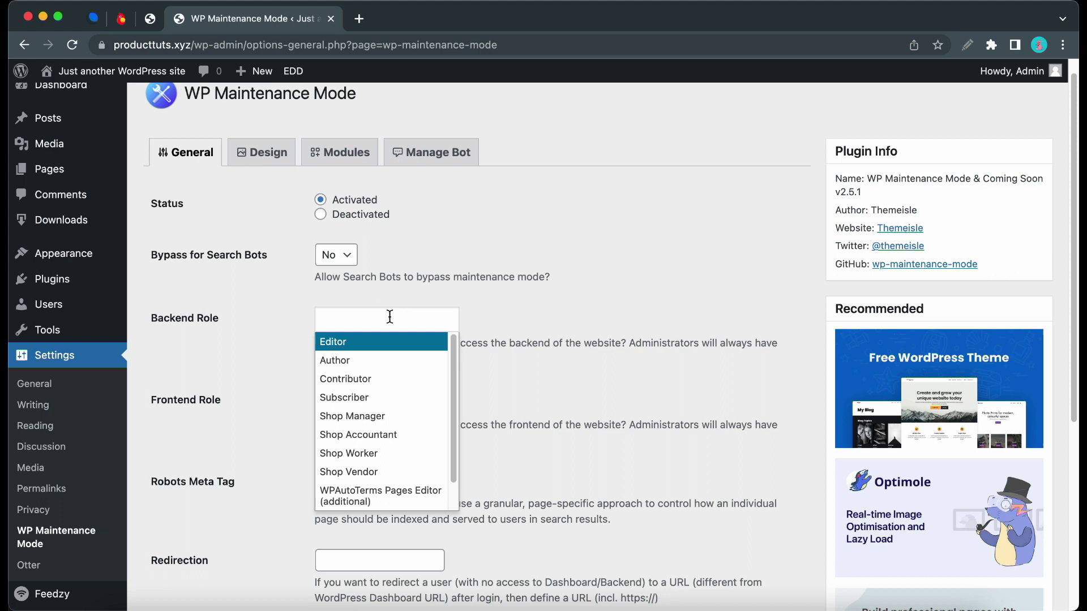
left_click(376, 360)
left_click(385, 324)
left_click(383, 342)
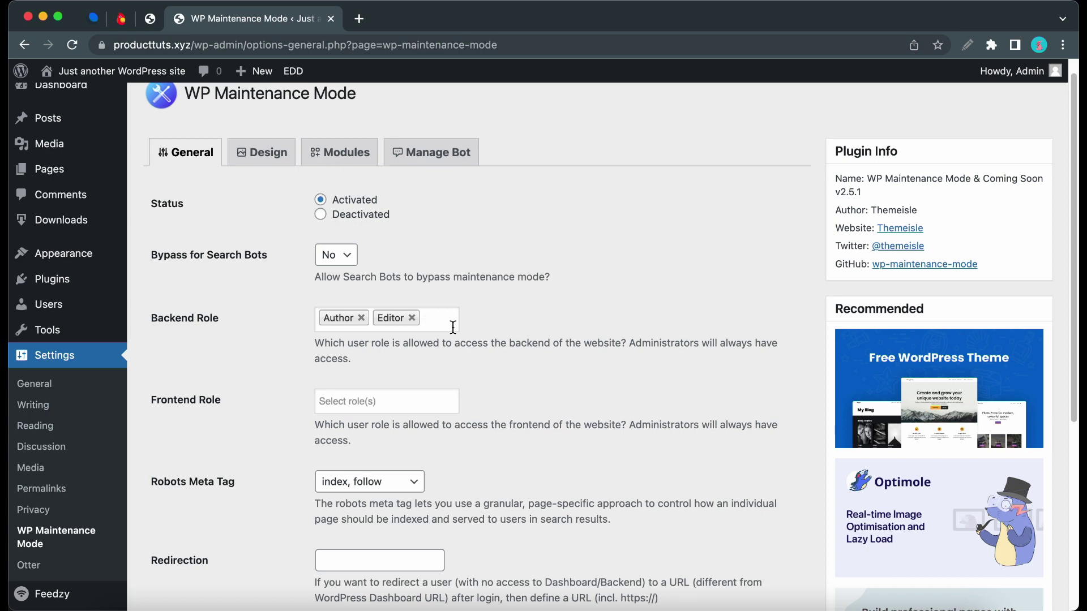
- Give the Editor and Author roles frontend access
scroll(453, 327, "down", 3)
left_click(420, 312)
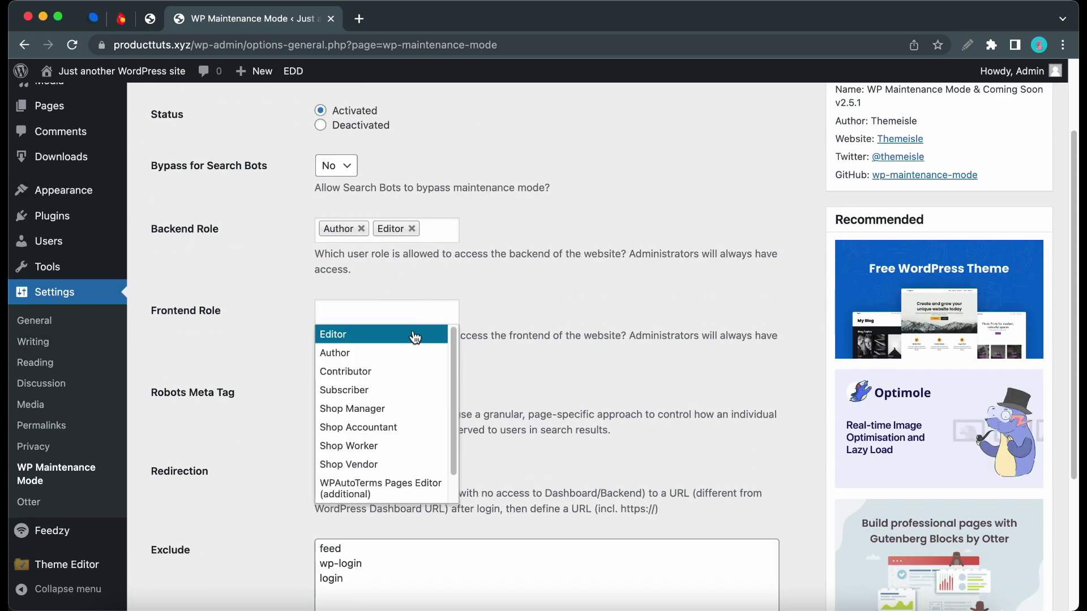
left_click(413, 334)
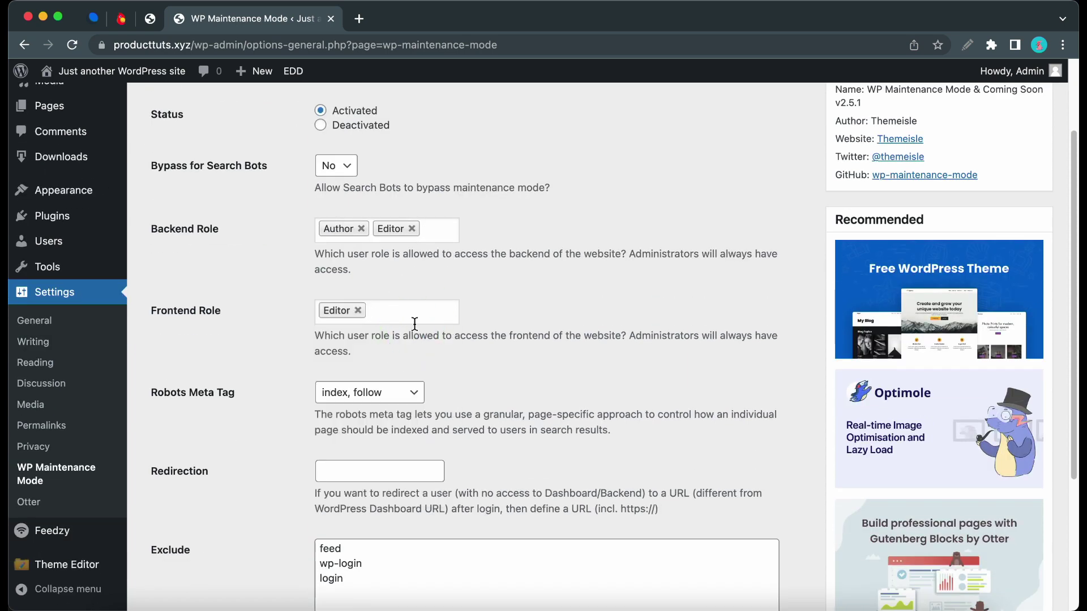
left_click(415, 314)
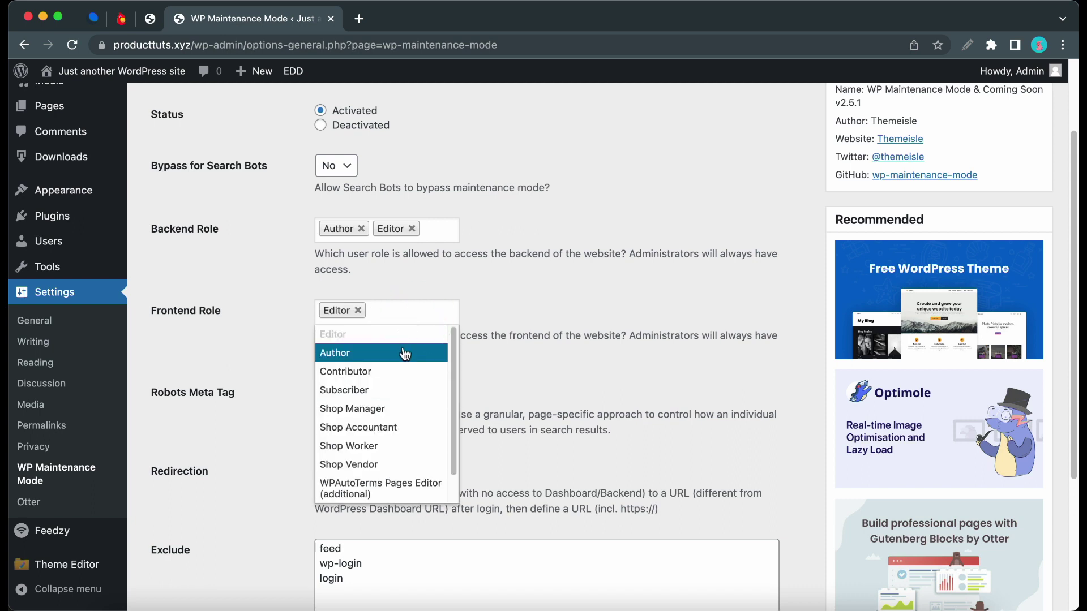
left_click(403, 355)
scroll(409, 349, "down", 3)
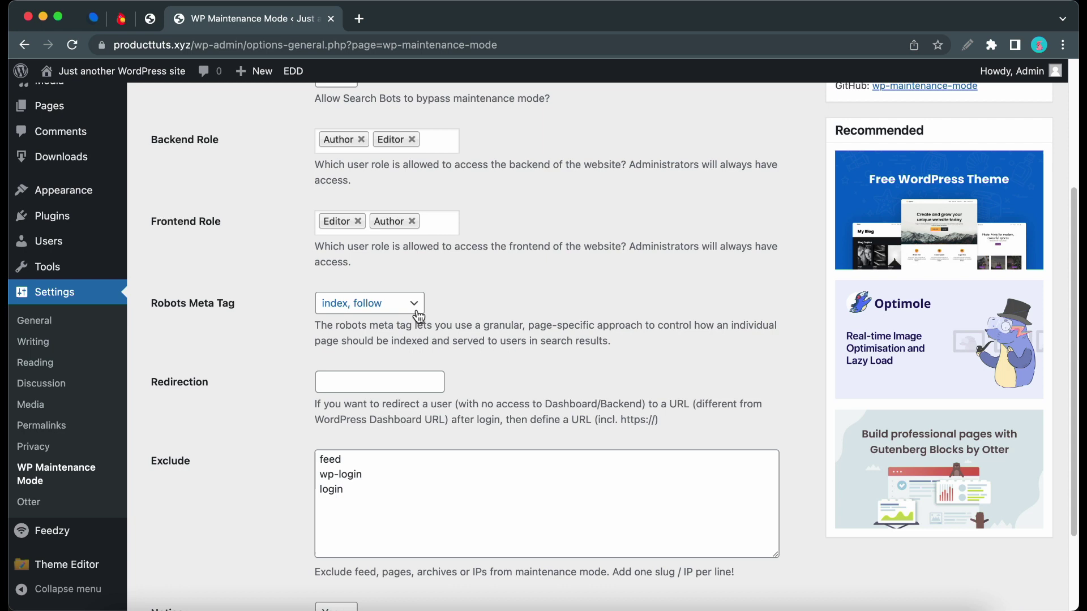
- Leave the robots meta tag set to index, follow
left_click(418, 315)
left_click(417, 314)
left_click(417, 314)
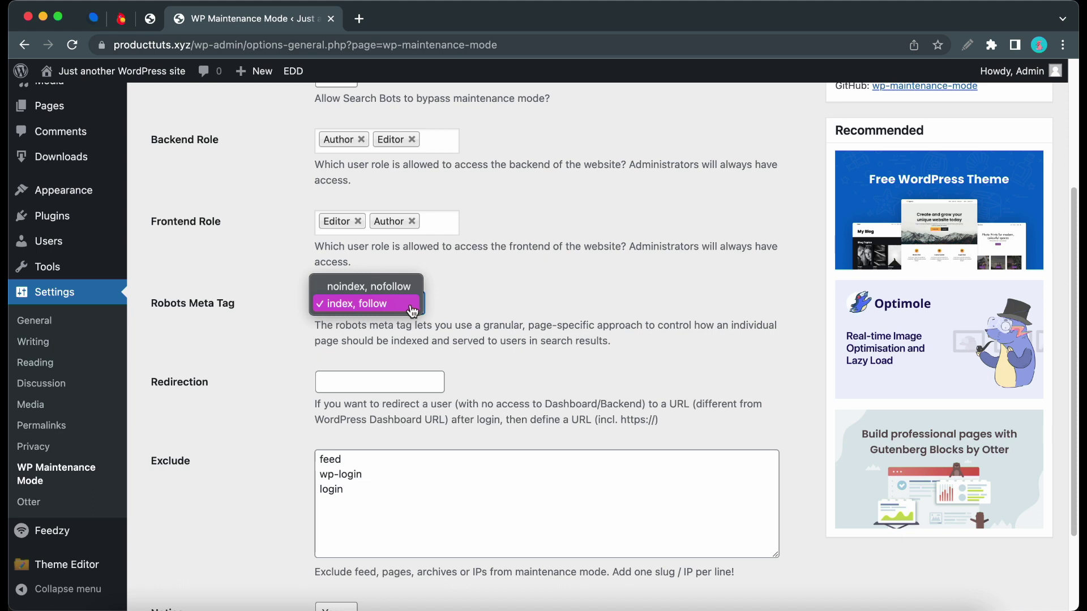
left_click(433, 311)
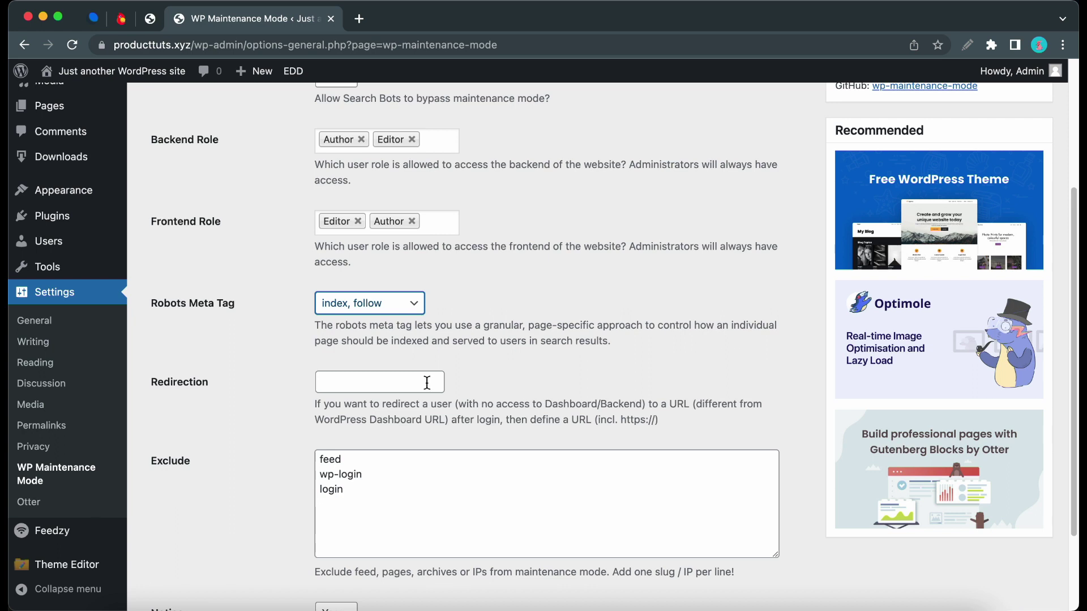
scroll(427, 384, "down", 3)
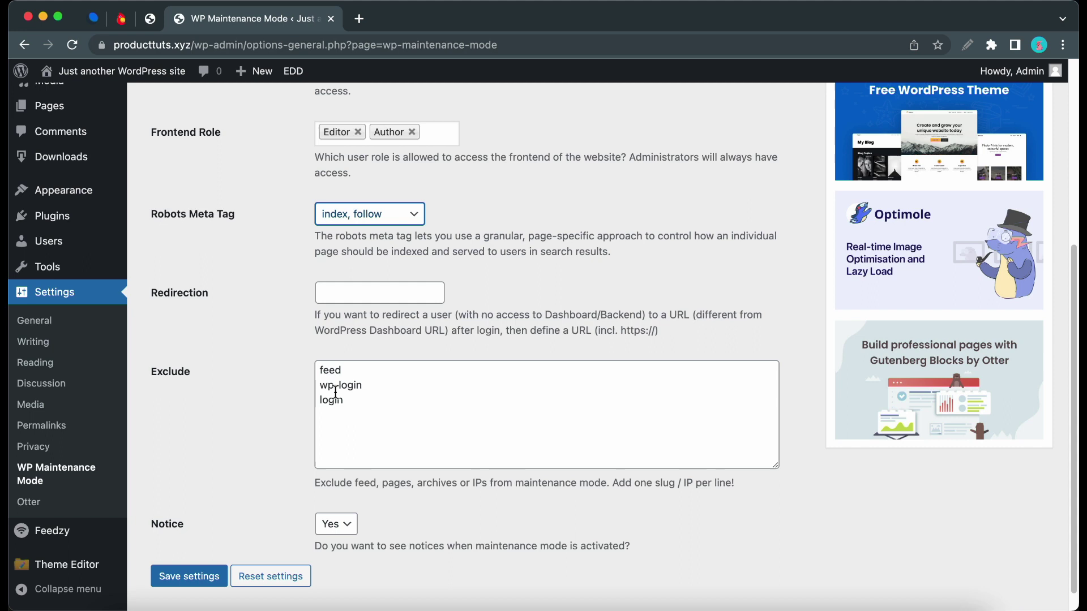
- Add a new line to the Exclude list, keep notices on, and save the settings
left_click(354, 395)
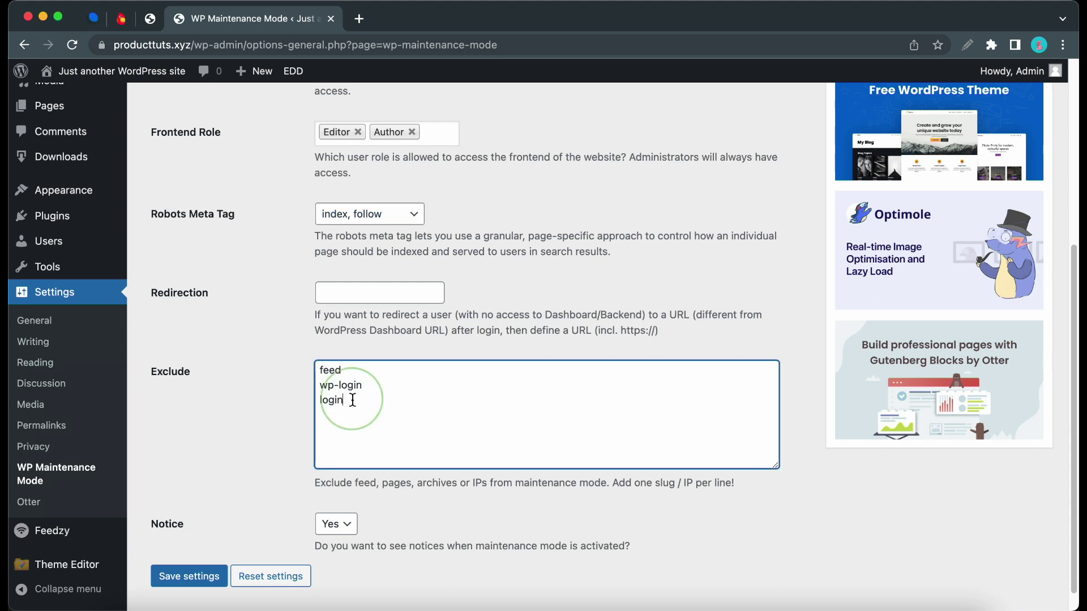
key("Return")
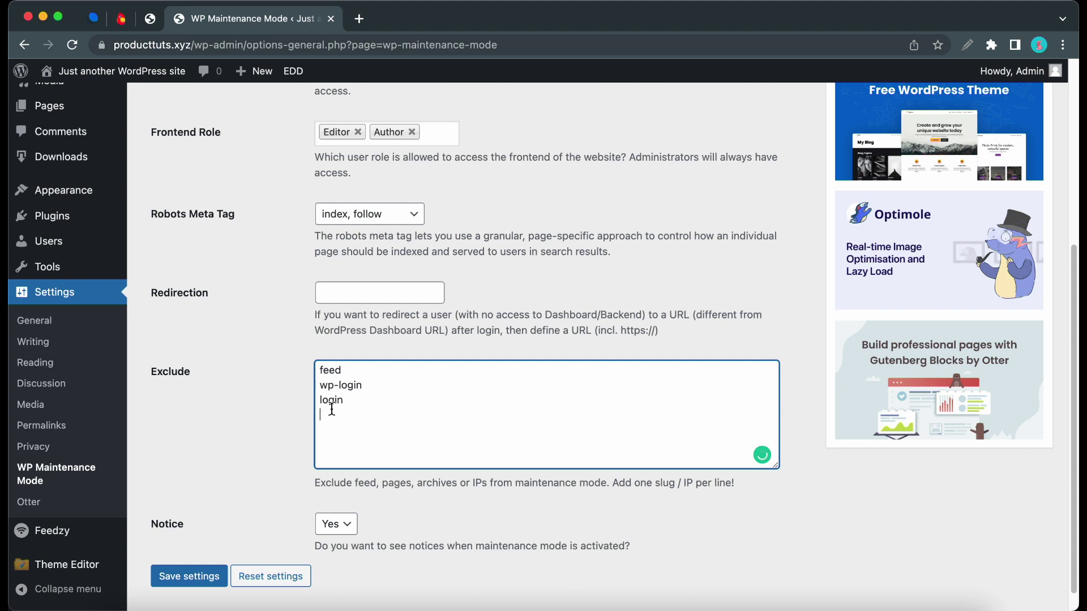
left_click(348, 525)
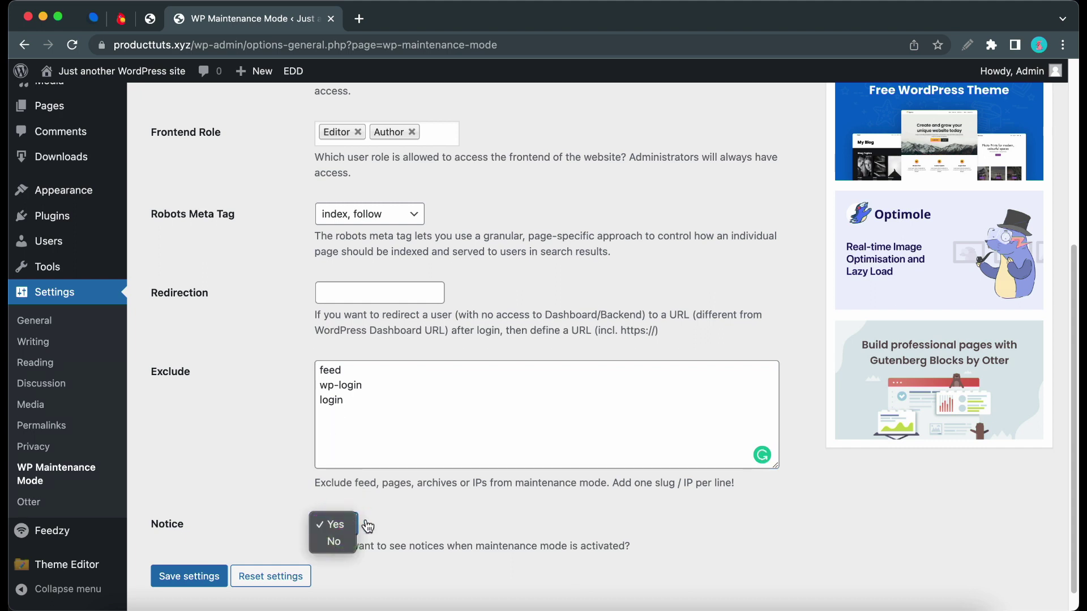
left_click(368, 527)
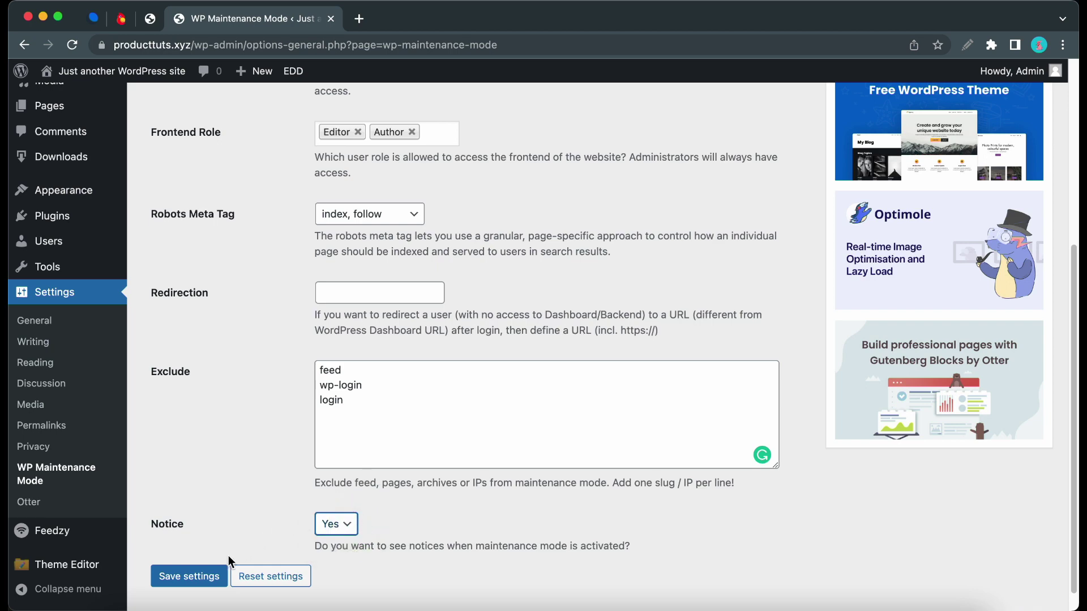
left_click(199, 579)
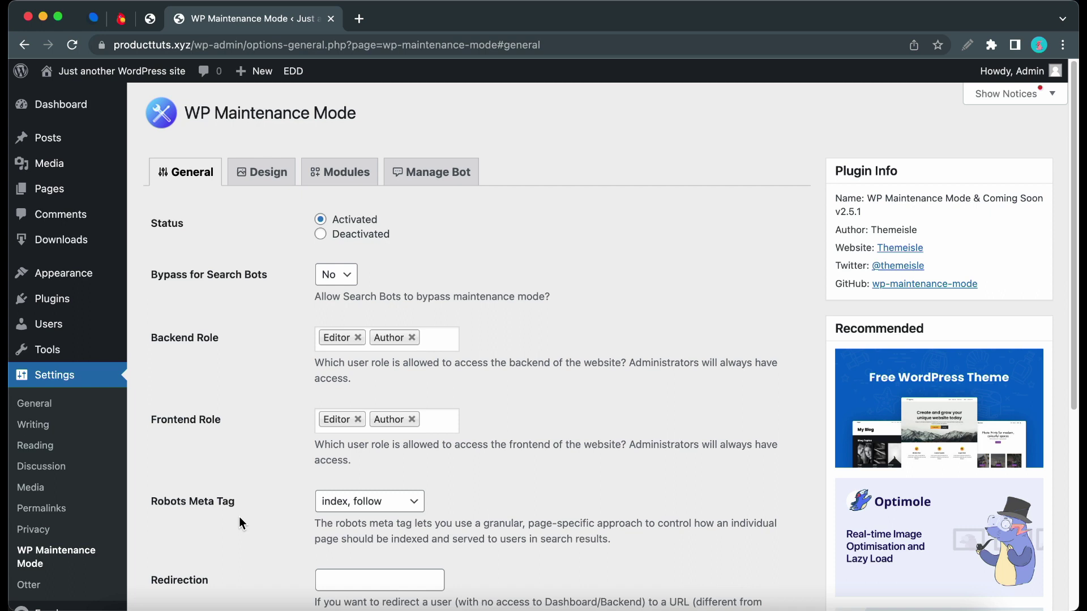
- On the Design tab, keep Maintenance Page as the selected page
left_click(278, 170)
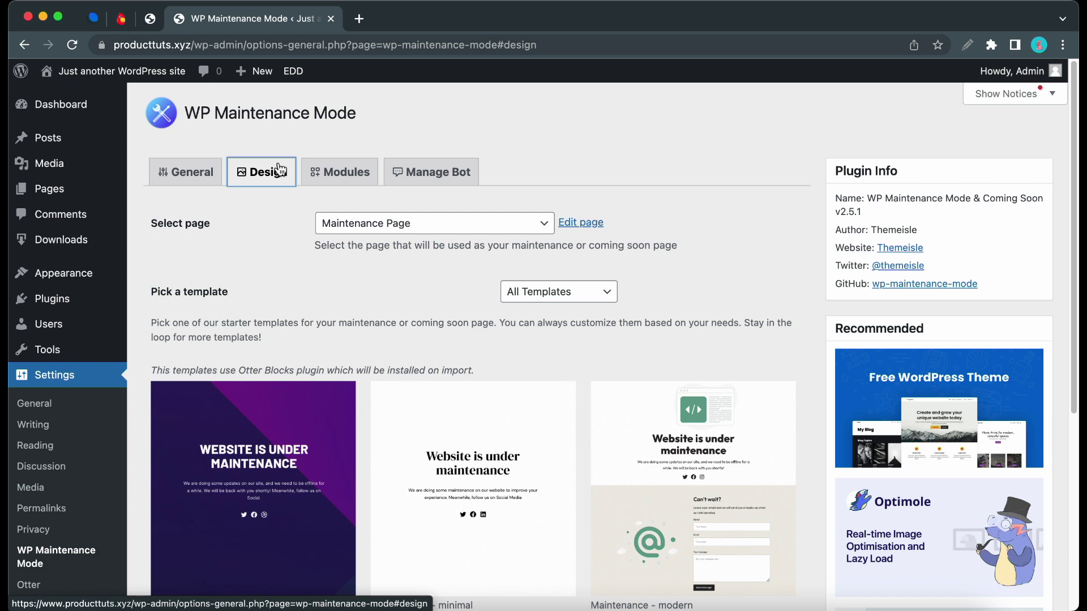
left_click(369, 225)
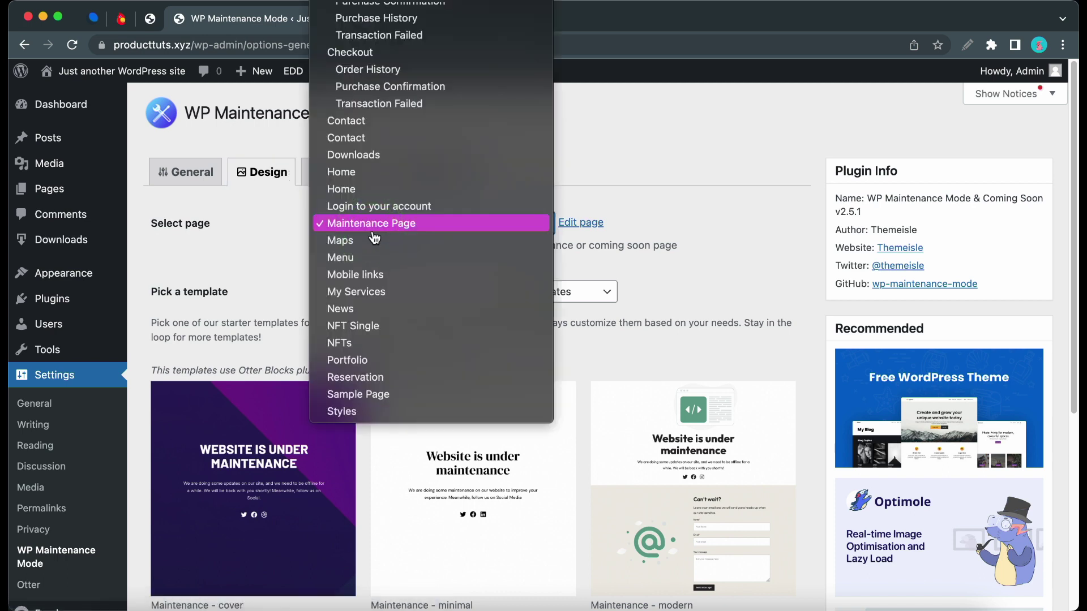
scroll(383, 102, "up", 3)
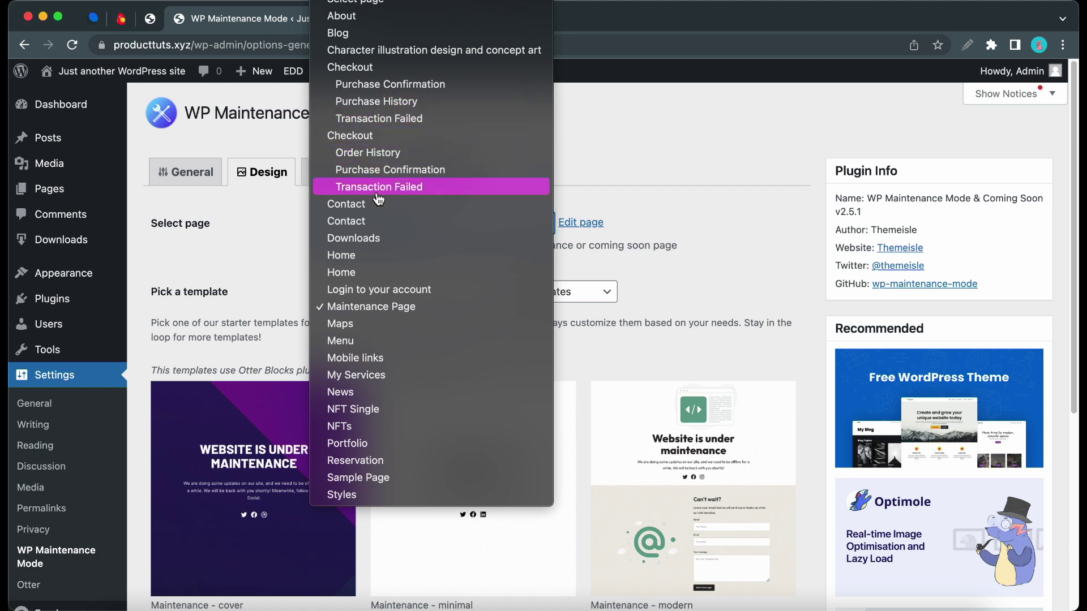
left_click(575, 268)
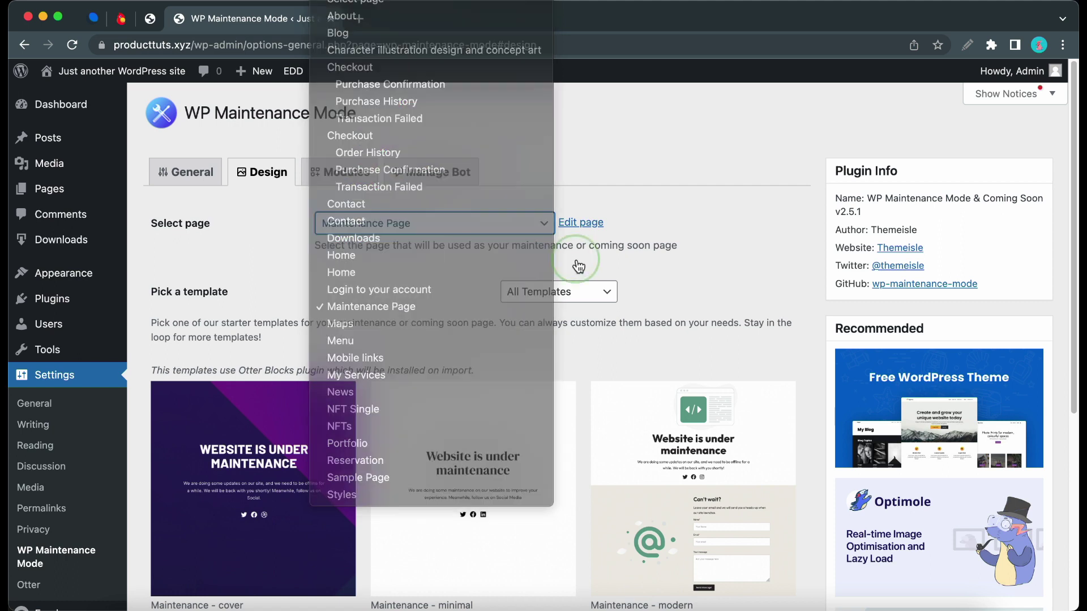
- Leave the template filter on All Templates and browse the available templates
left_click(577, 291)
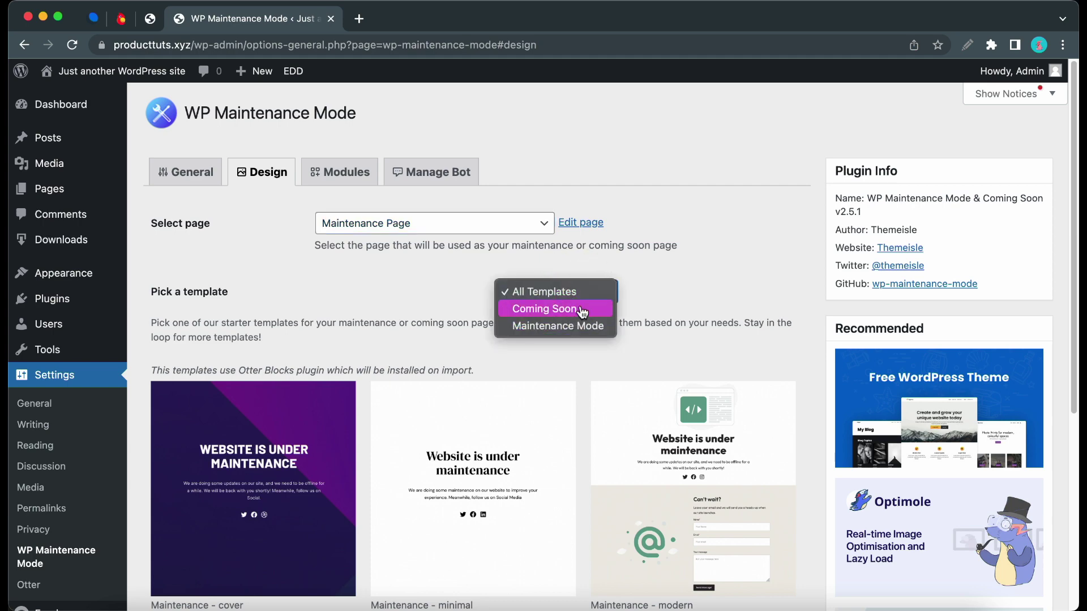
left_click(638, 296)
scroll(475, 385, "down", 2)
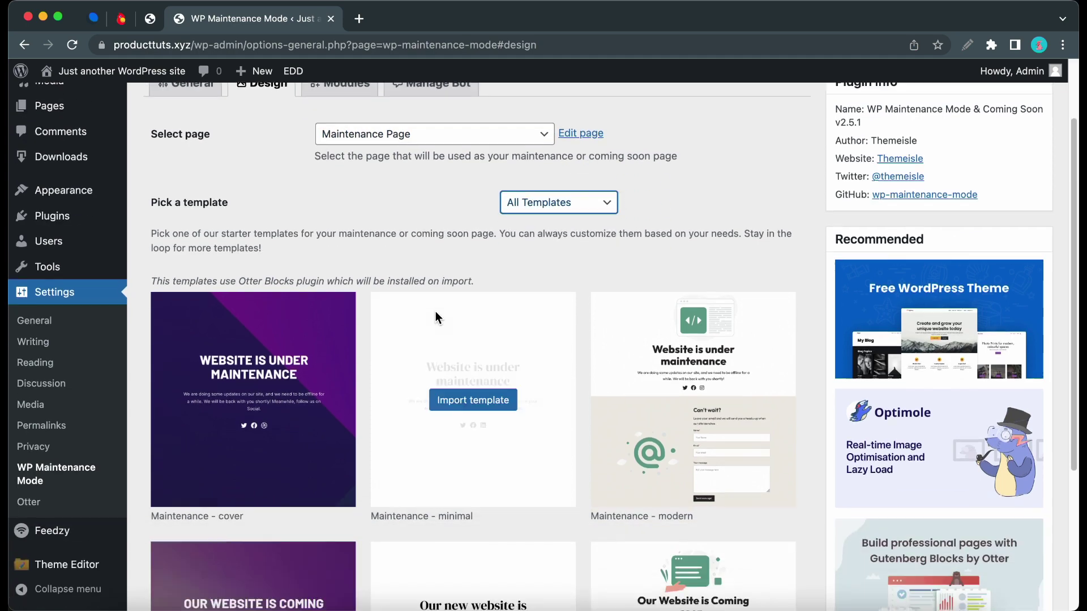
scroll(280, 368, "down", 4)
scroll(285, 364, "up", 3)
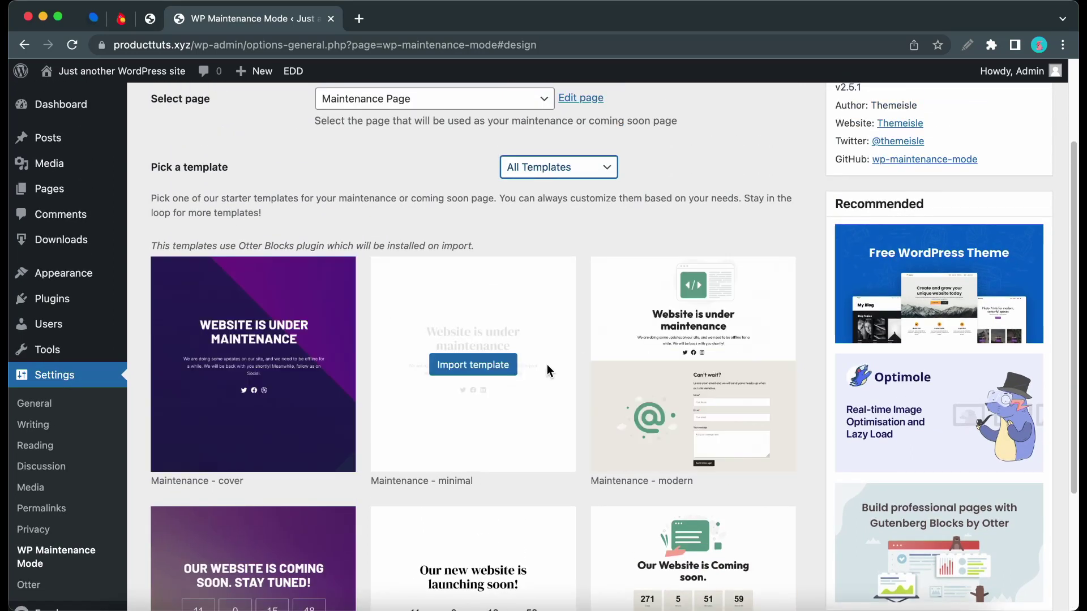
scroll(613, 368, "up", 2)
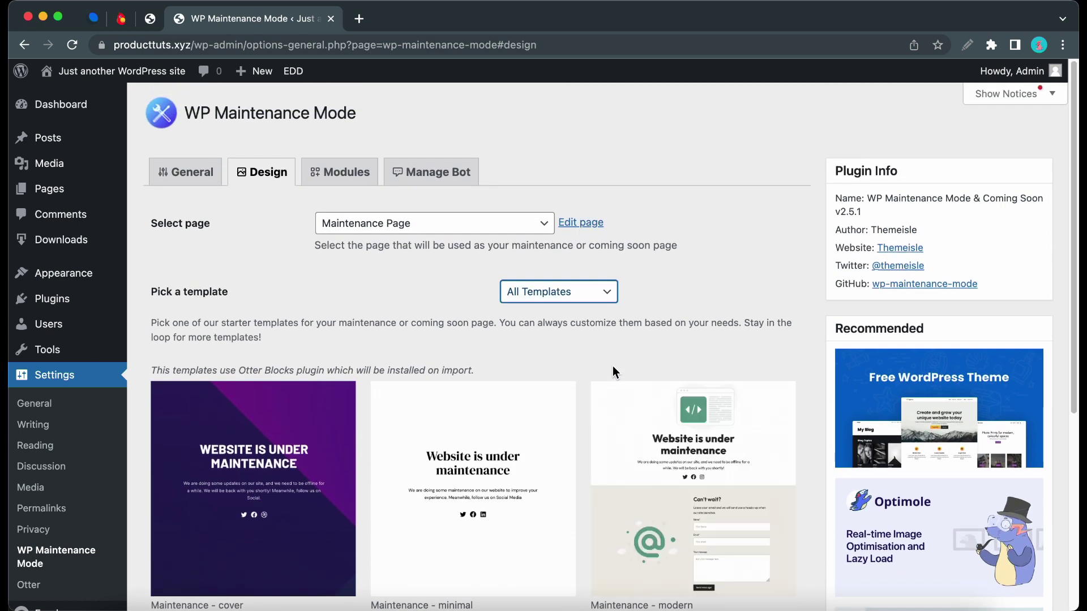
mouse_move(698, 497)
- Open the Maintenance Page in the editor and dismiss the Otter Blocks welcome dialog
left_click(596, 223)
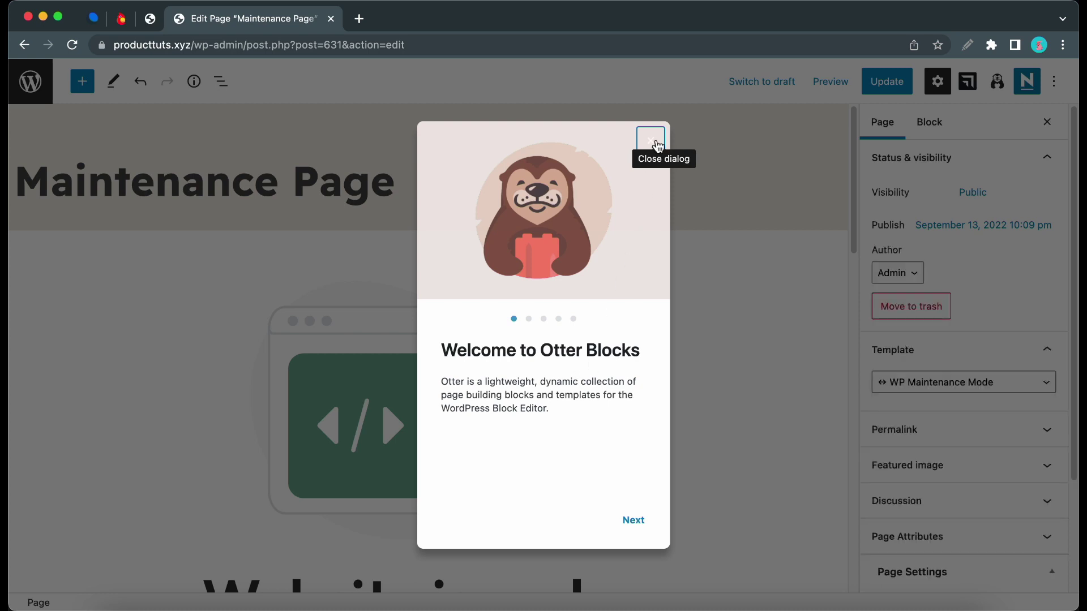
left_click(657, 146)
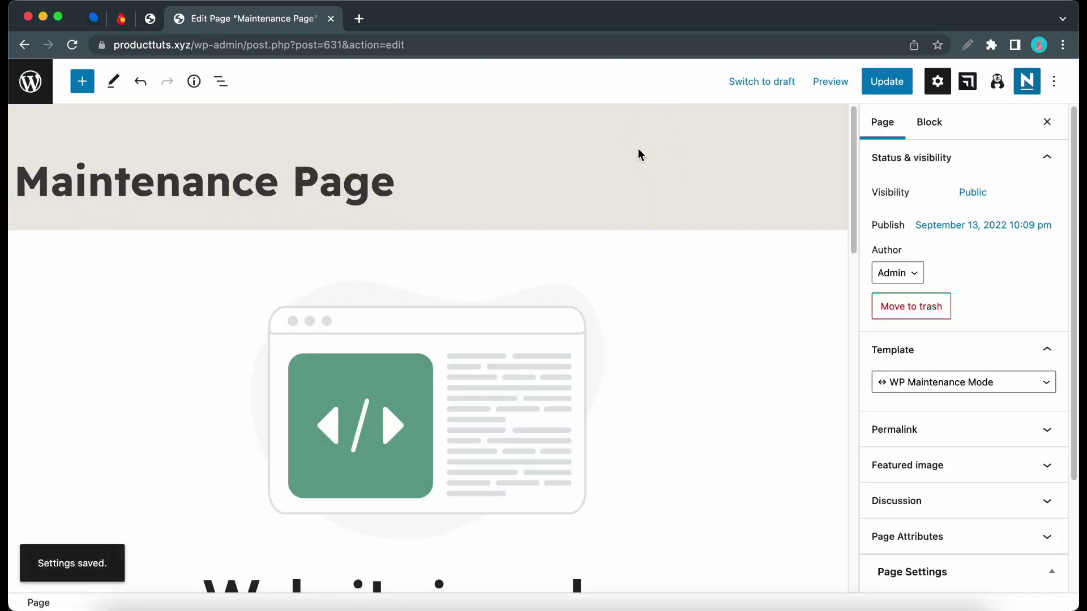
scroll(493, 248, "down", 3)
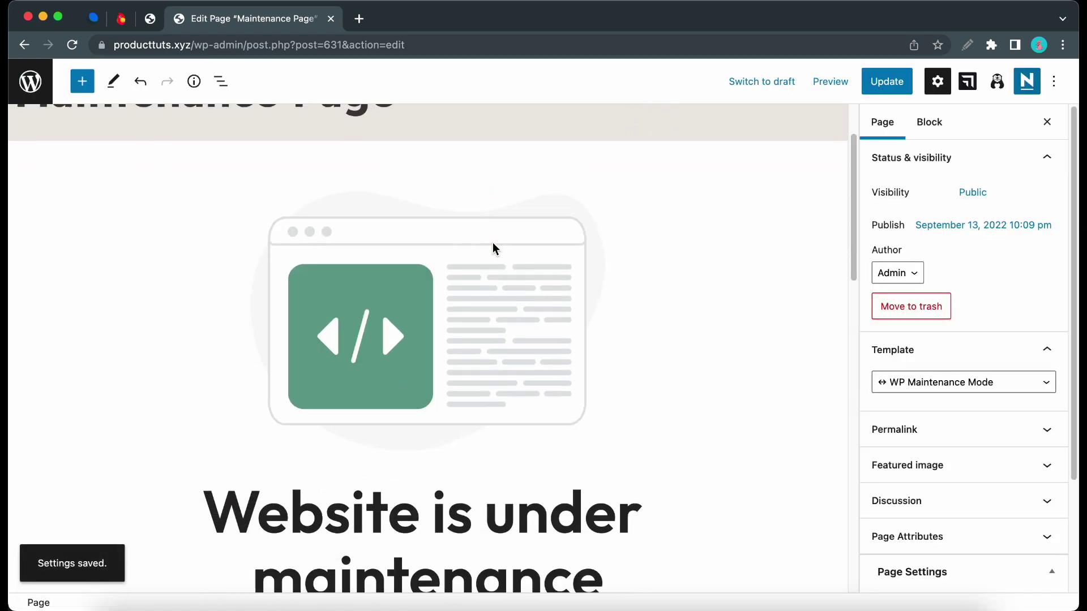
- Color the 'Website is under maintenance' heading teal
left_click(472, 273)
scroll(453, 274, "down", 5)
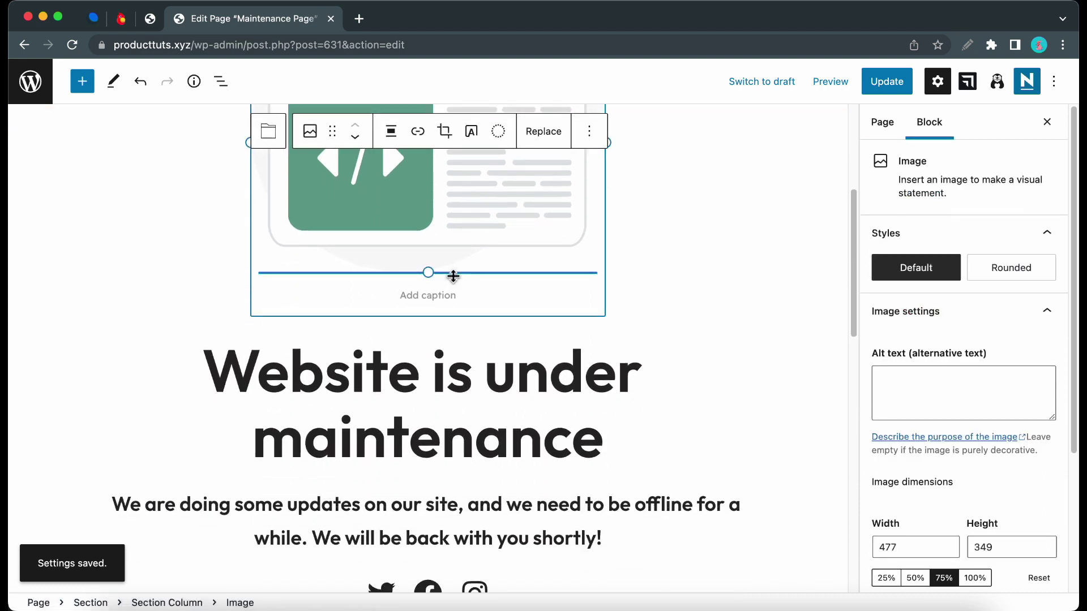
left_click(445, 367)
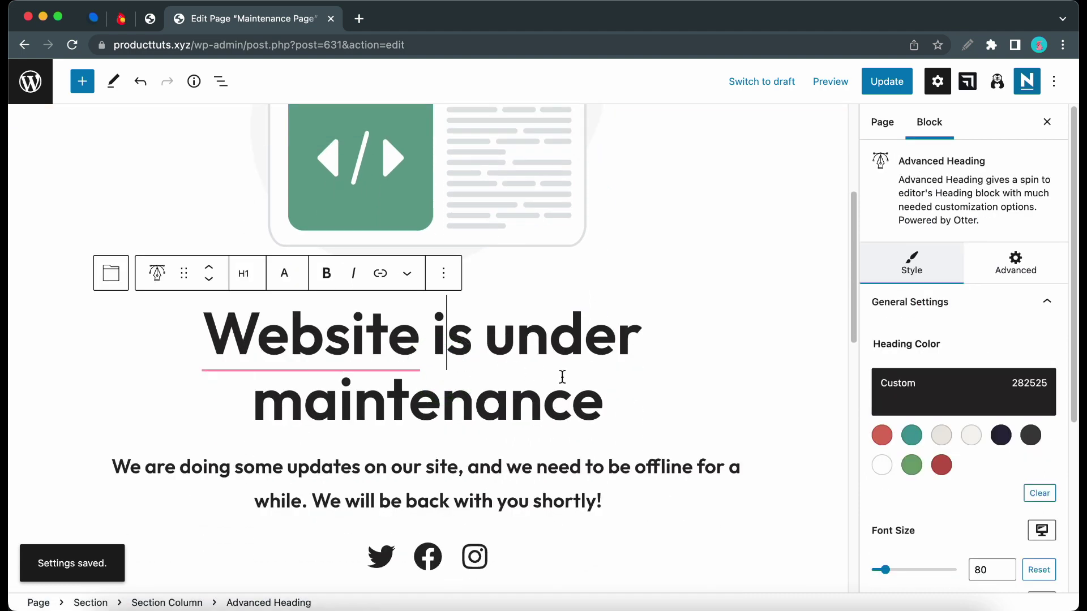
left_click(912, 435)
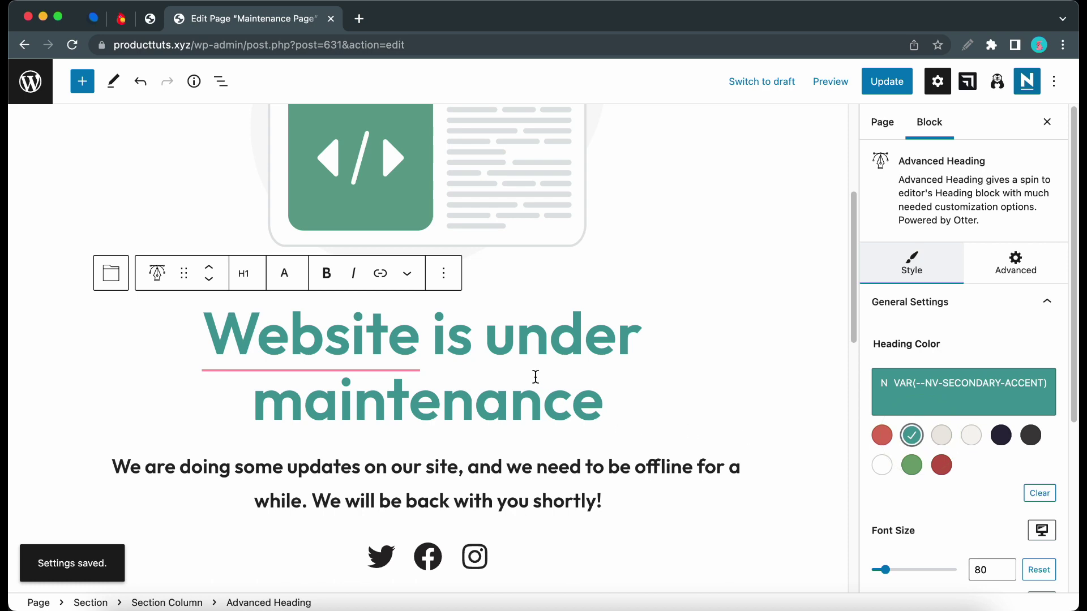
- Inspect the contact form's Name and Email fields
scroll(536, 377, "down", 10)
left_click(521, 335)
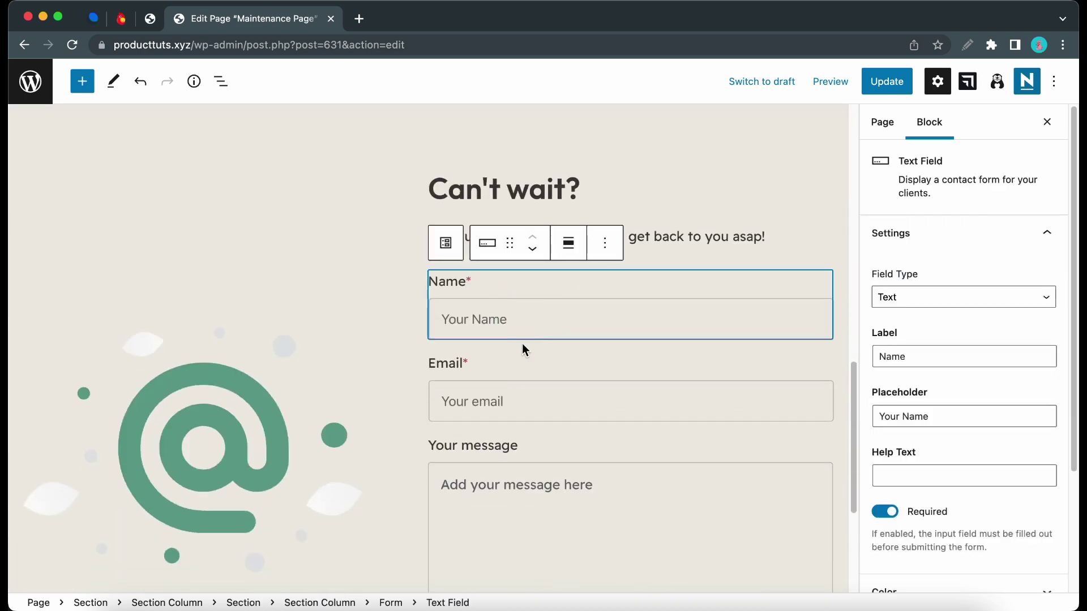
left_click(522, 385)
scroll(522, 384, "down", 5)
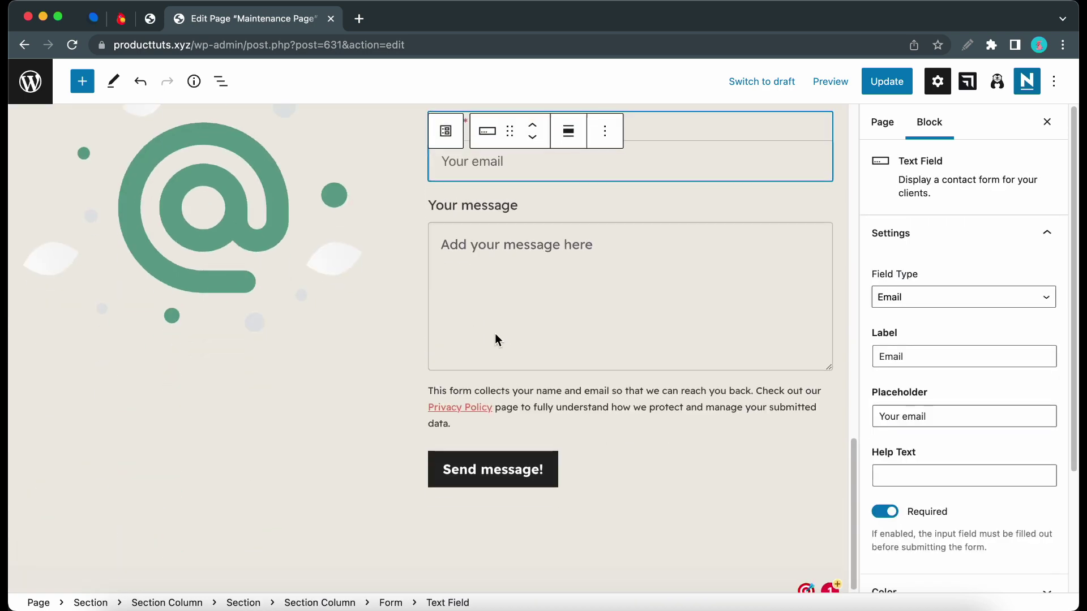
scroll(495, 334, "up", 20)
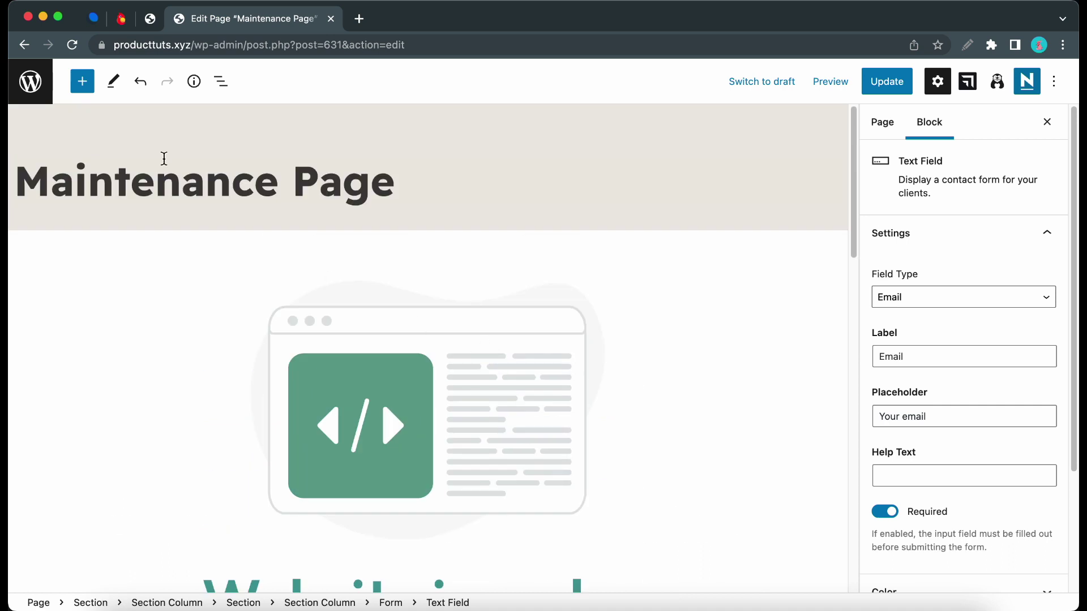
- Insert a Countdown block into the contact form via the block inserter search 'coun'
left_click(88, 93)
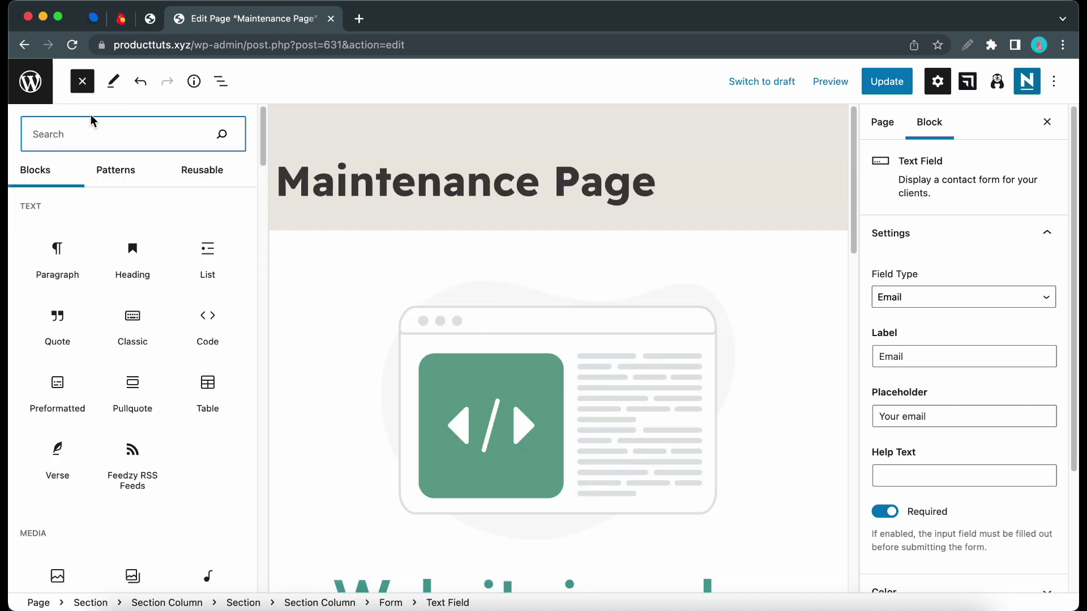
type("count")
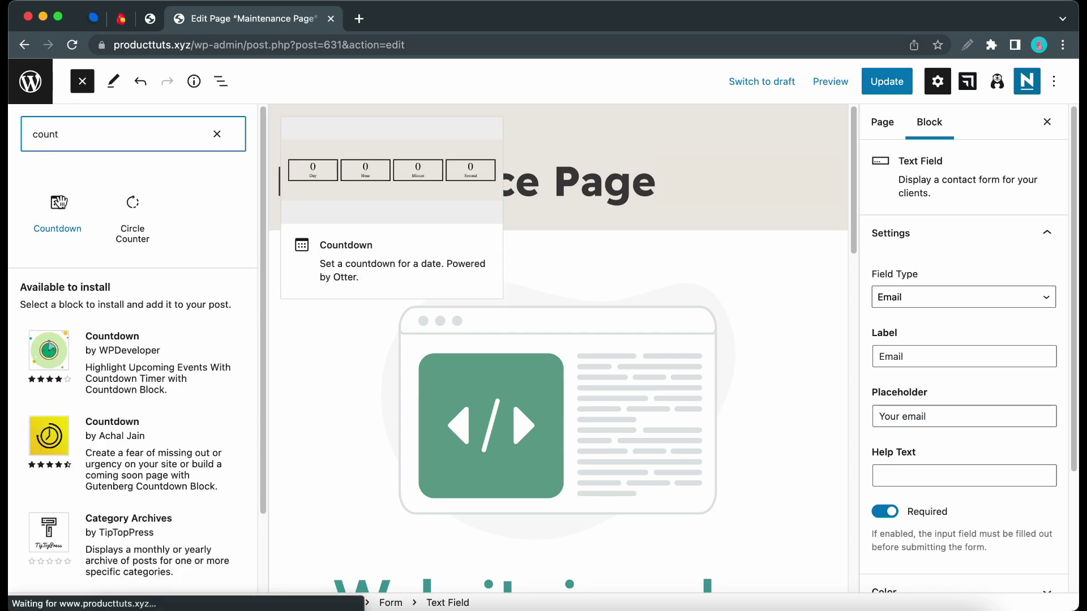
left_click(59, 202)
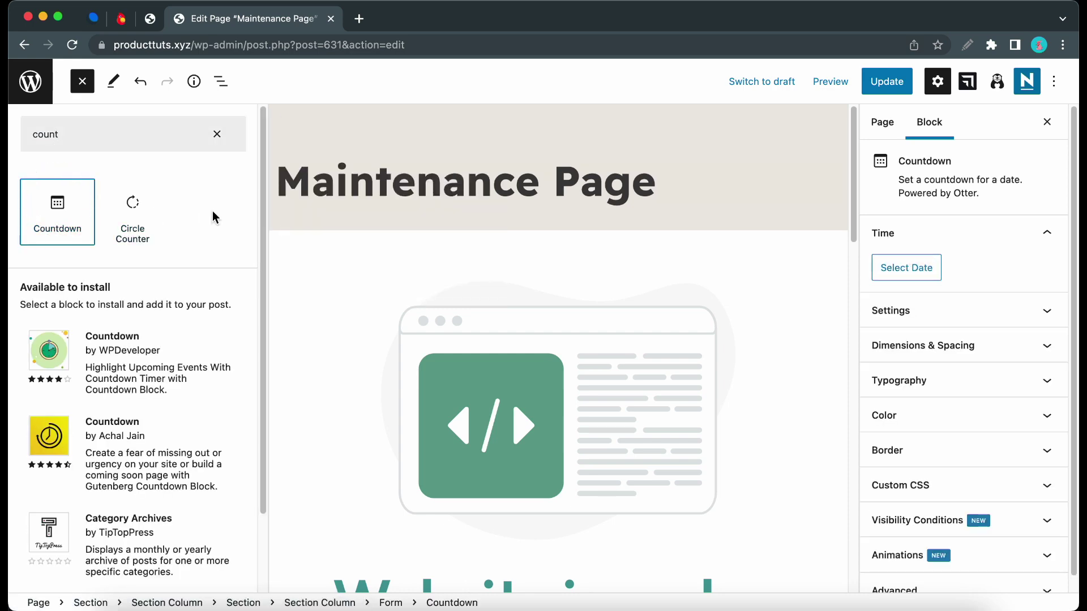
scroll(440, 238, "down", 10)
scroll(440, 236, "up", 1)
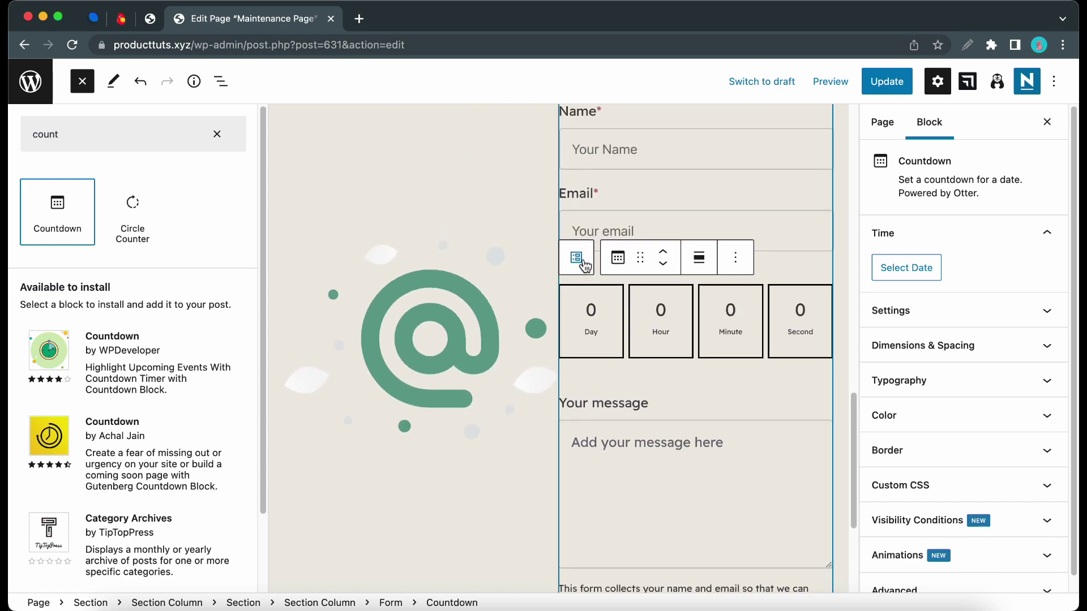
- Remove the Countdown block and update the Maintenance Page
left_click(721, 301)
left_click(606, 132)
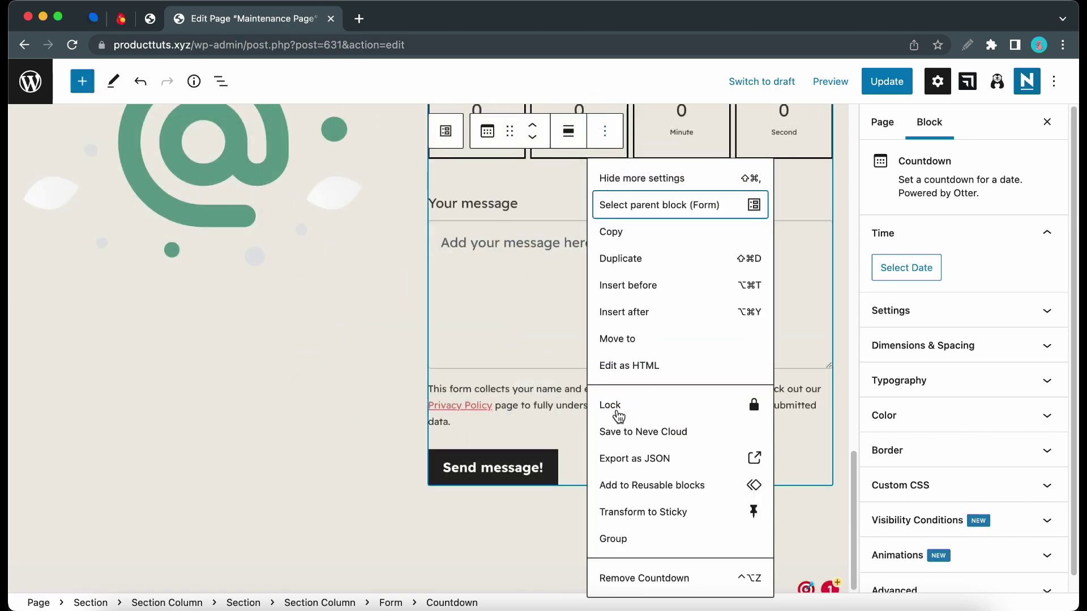
left_click(641, 578)
scroll(532, 321, "up", 1)
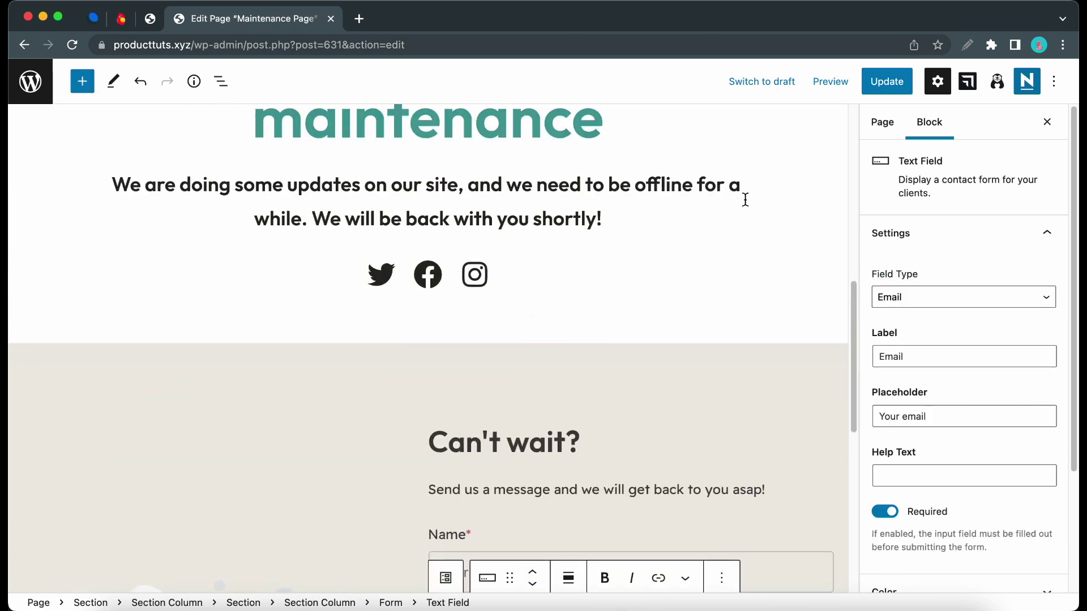
left_click(886, 85)
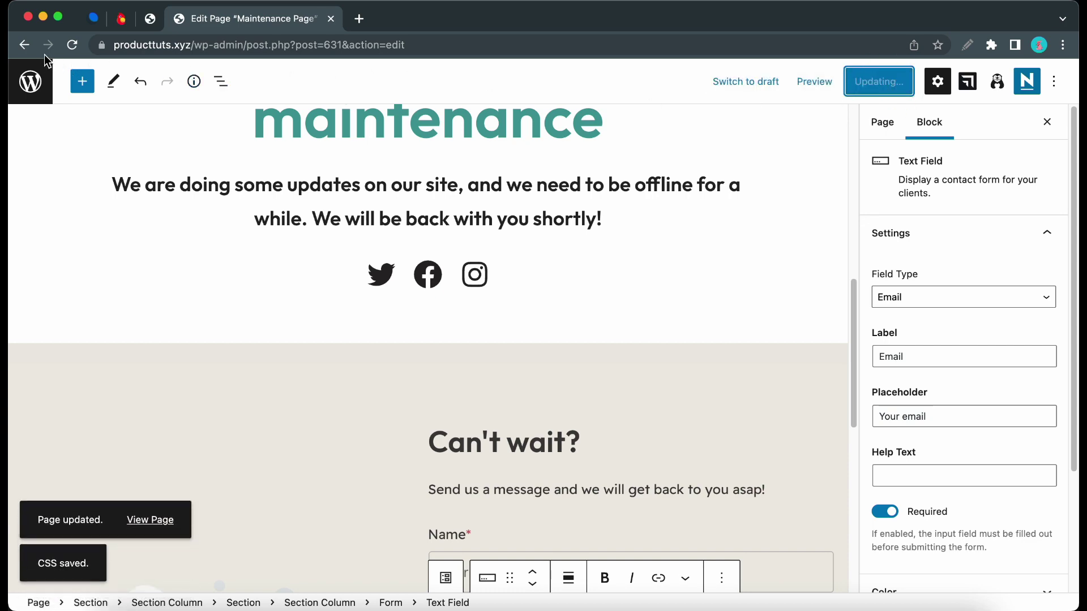
- On the Modules tab, leave Google Analytics and IP anonymization set to No
left_click(25, 46)
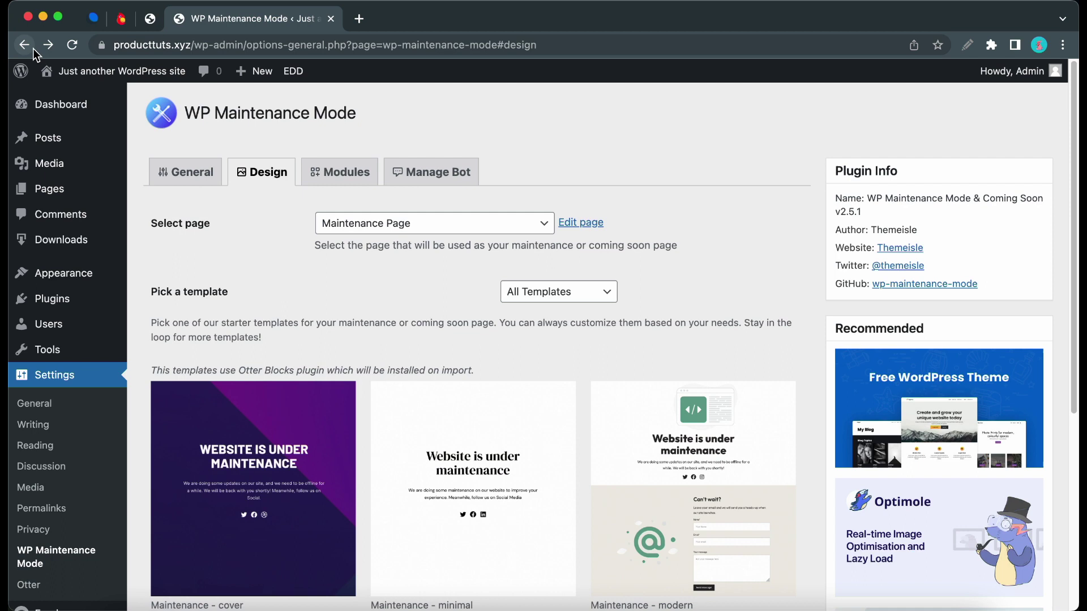
left_click(326, 185)
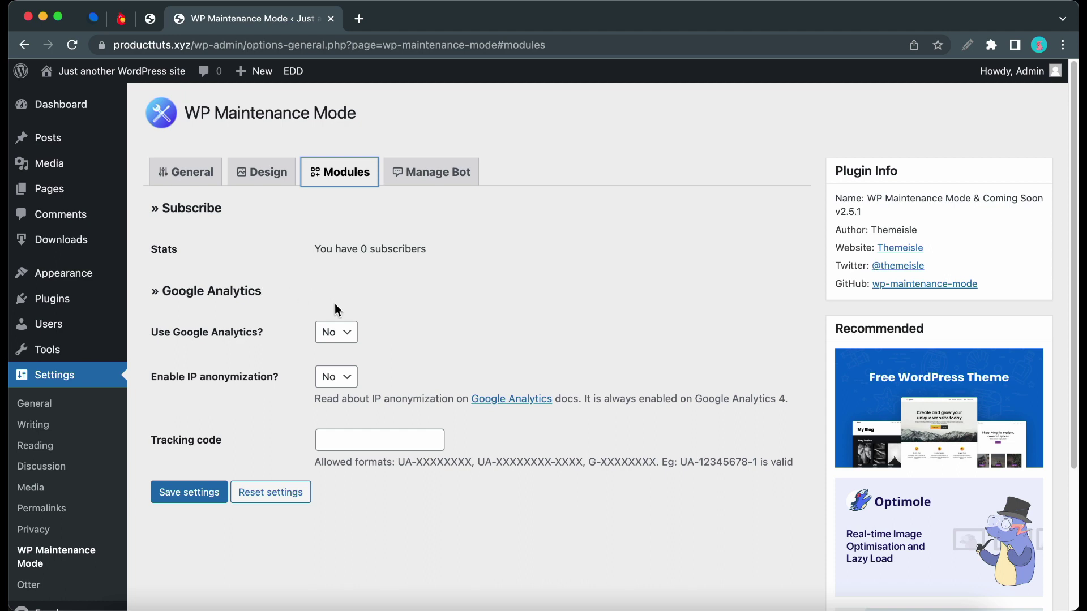
left_click(345, 333)
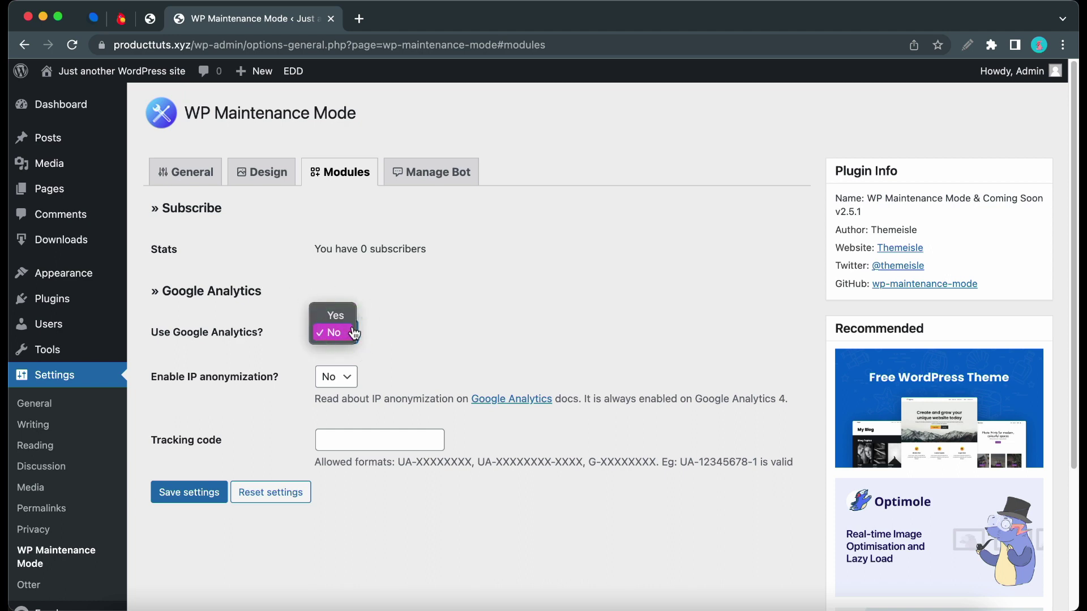
left_click(372, 334)
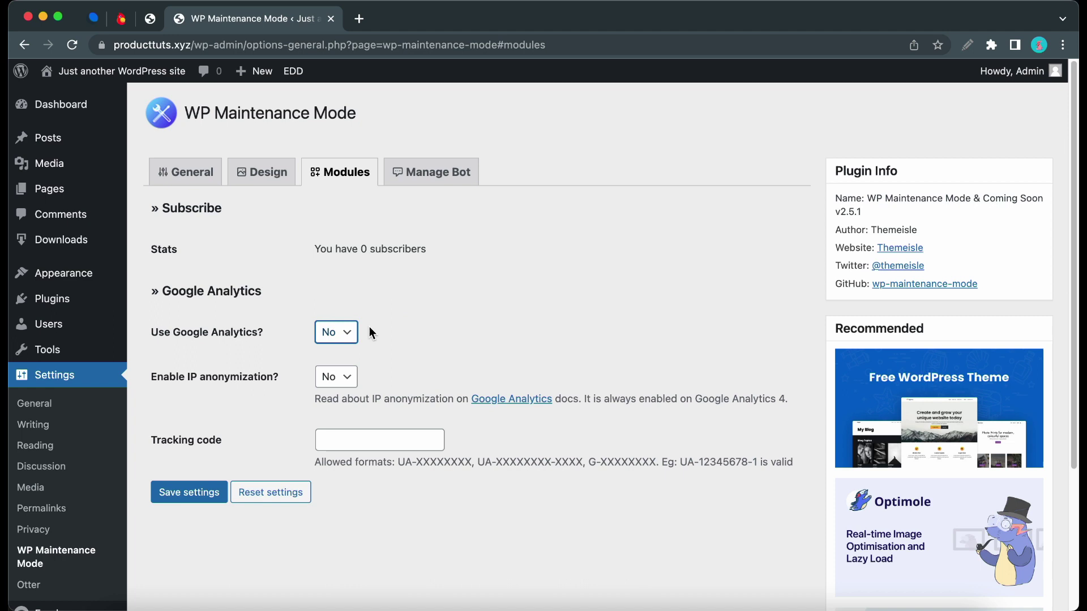
left_click(347, 383)
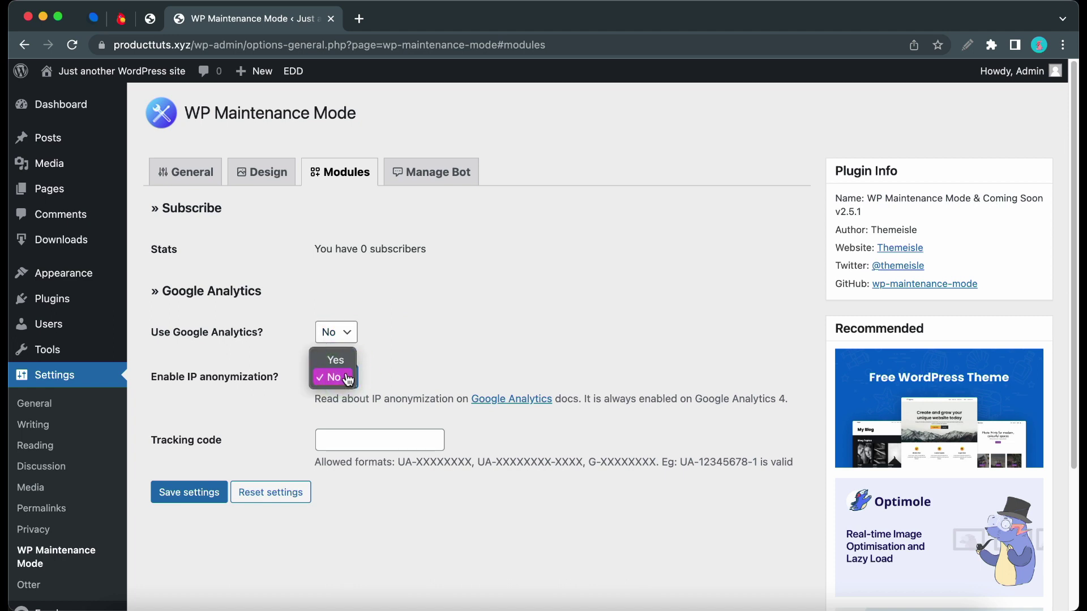
left_click(375, 378)
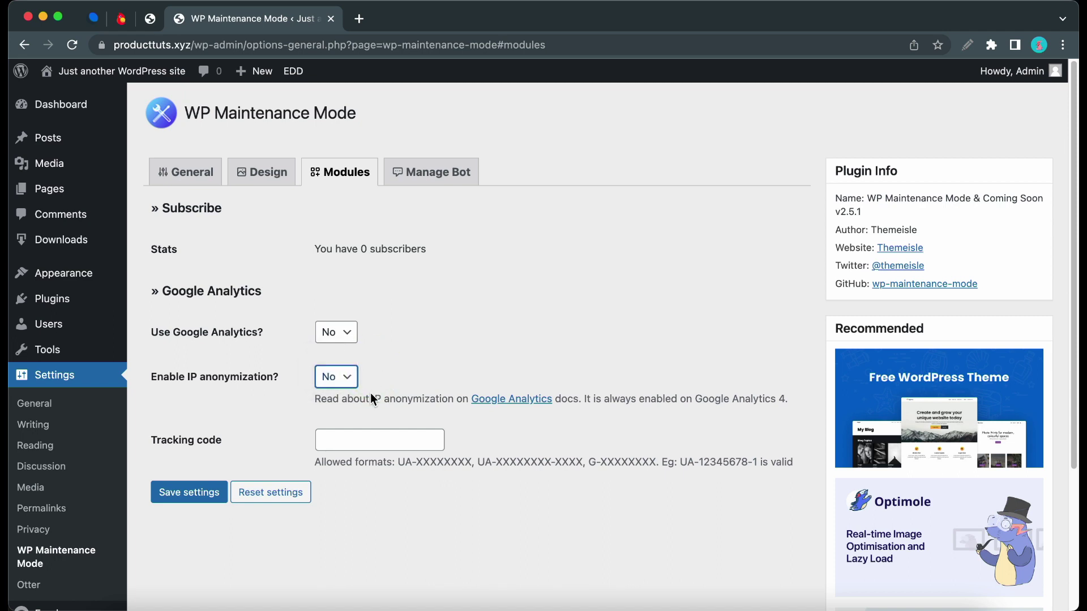
- Leave the tracking code field empty and move to the Manage Bot settings
left_click(336, 442)
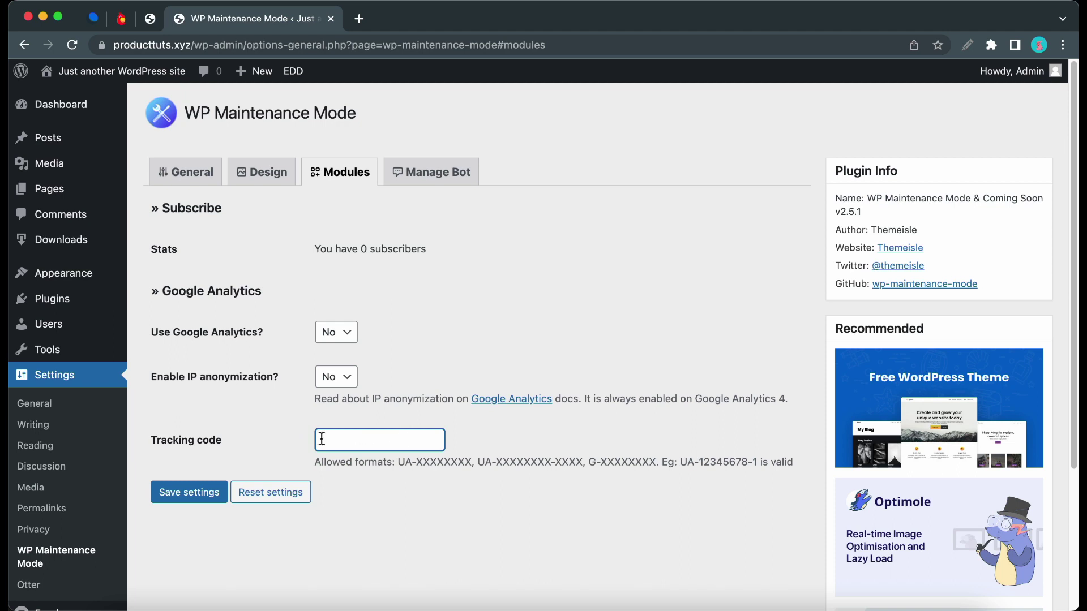
left_click(288, 445)
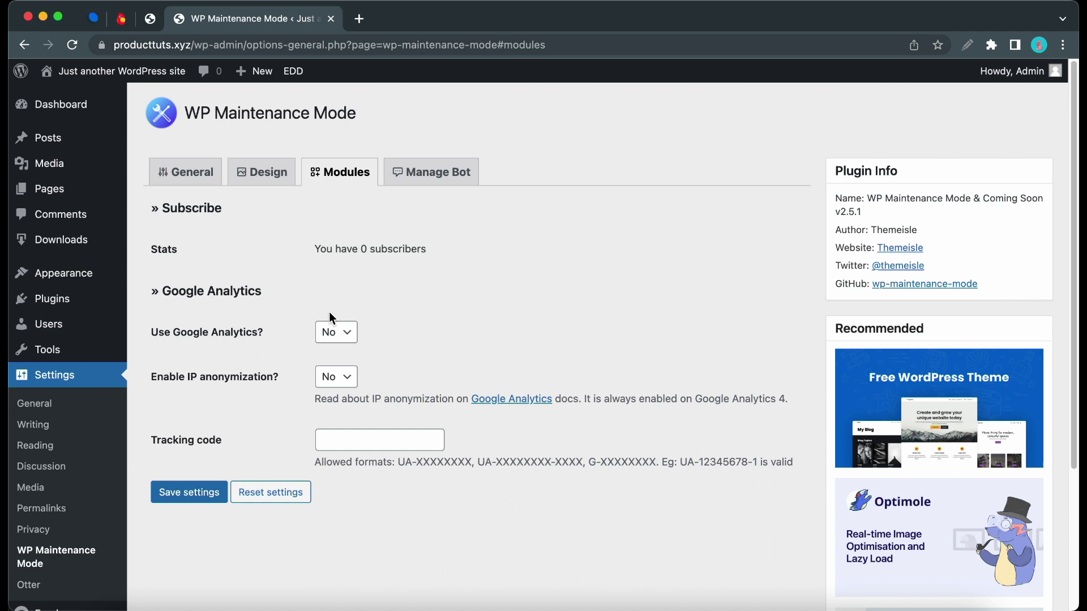
left_click(414, 177)
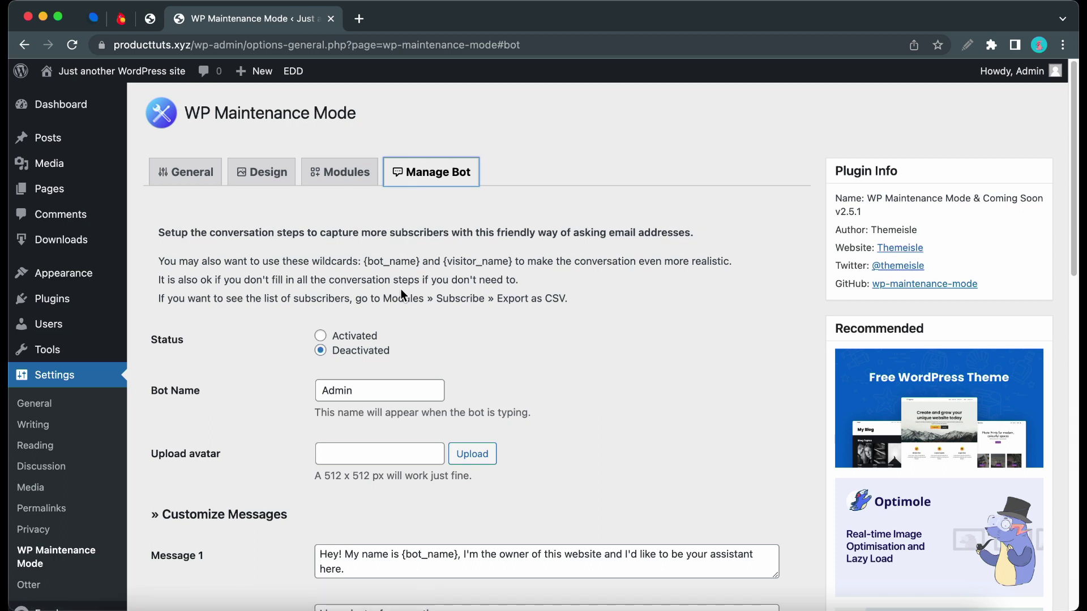
- Activate the chatbot and rename it from Admin to Sarah
left_click(321, 337)
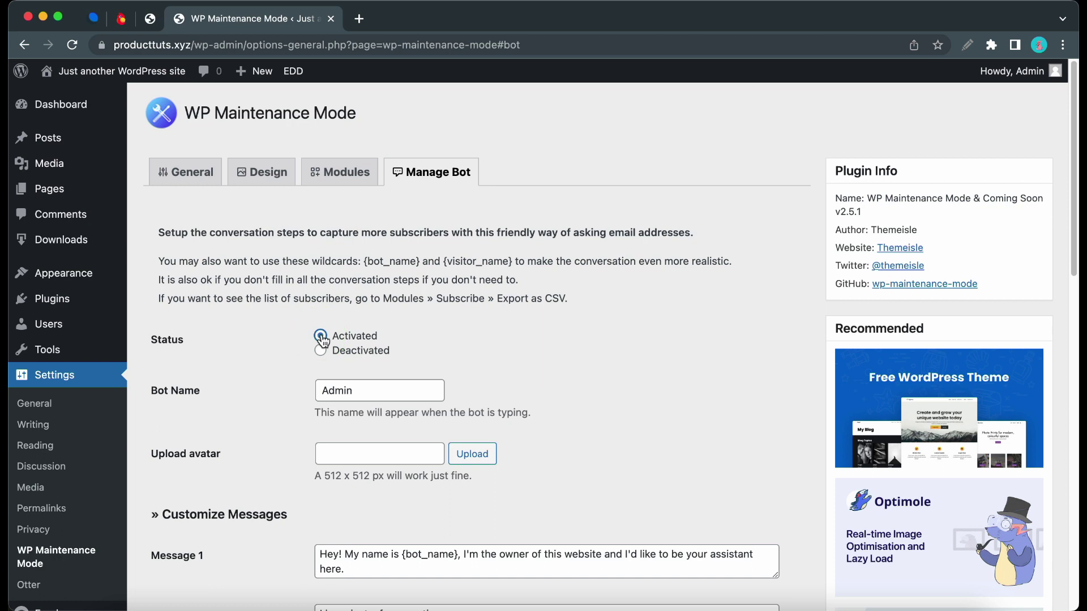
left_click_drag(361, 391, 309, 396)
type("Sarah")
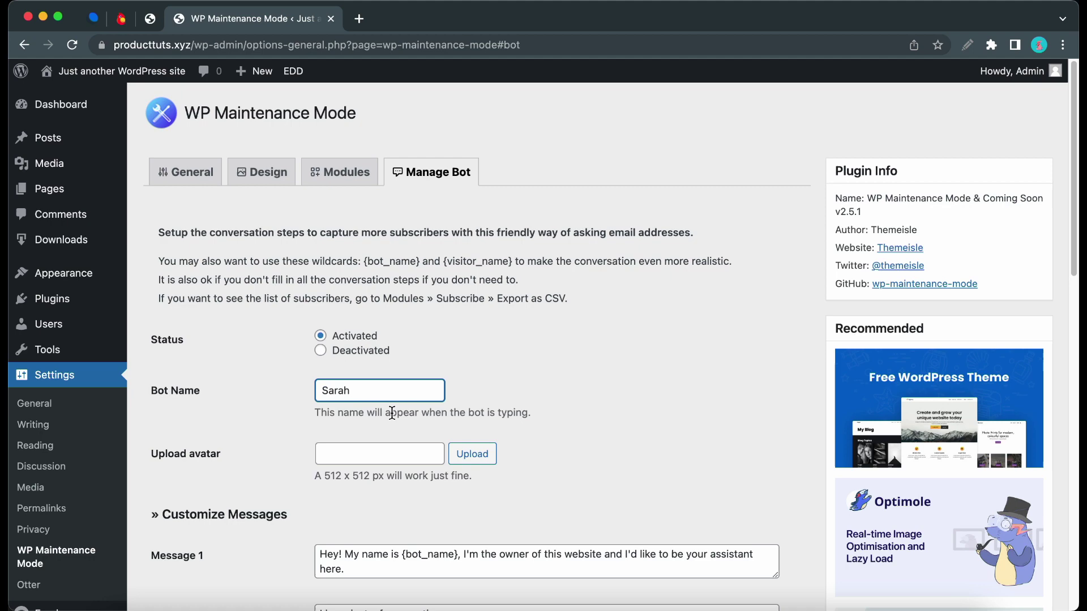
- Set the portfolio-06 illustration as the bot avatar and save the chatbot settings
left_click(458, 453)
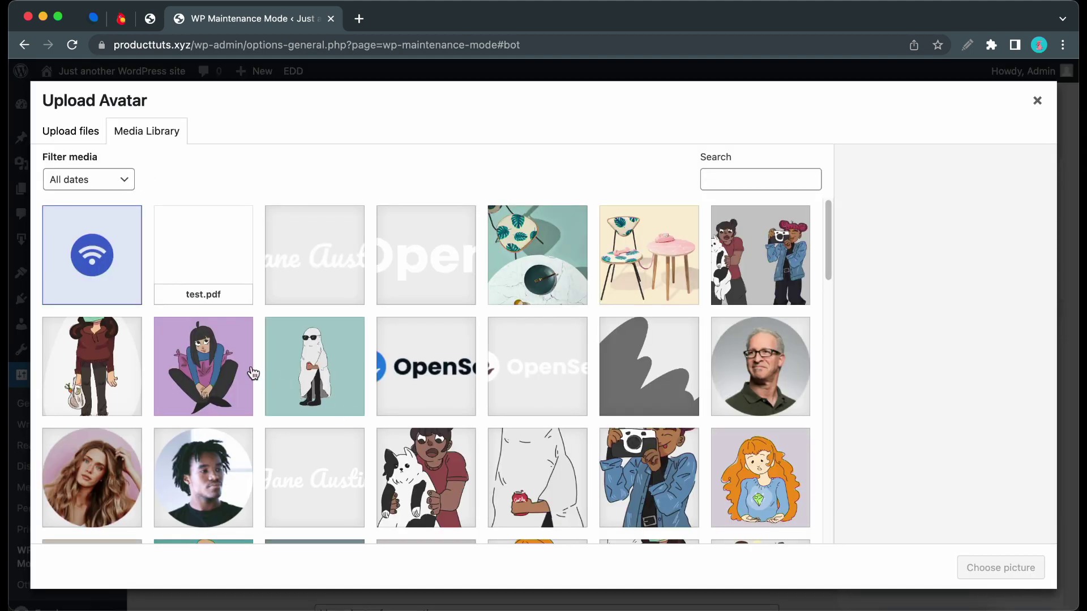
left_click(226, 366)
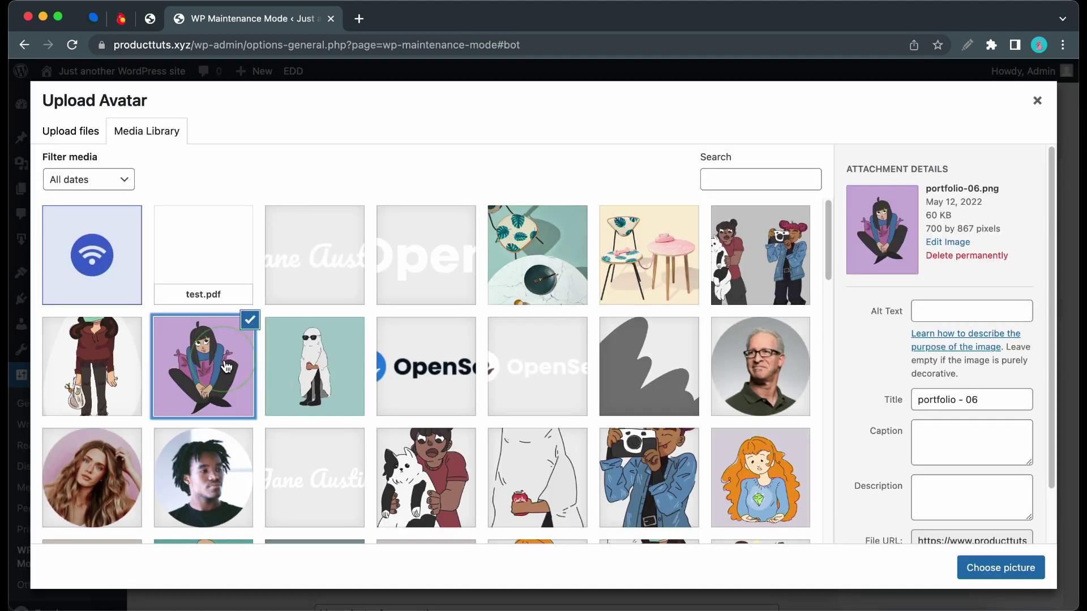
left_click(984, 568)
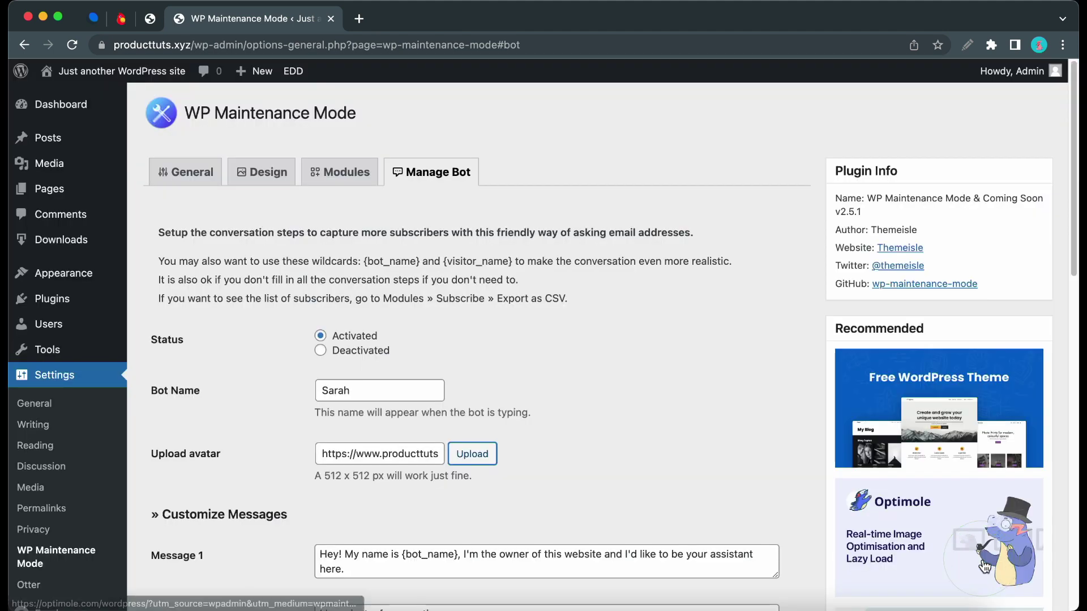
scroll(528, 466, "down", 3)
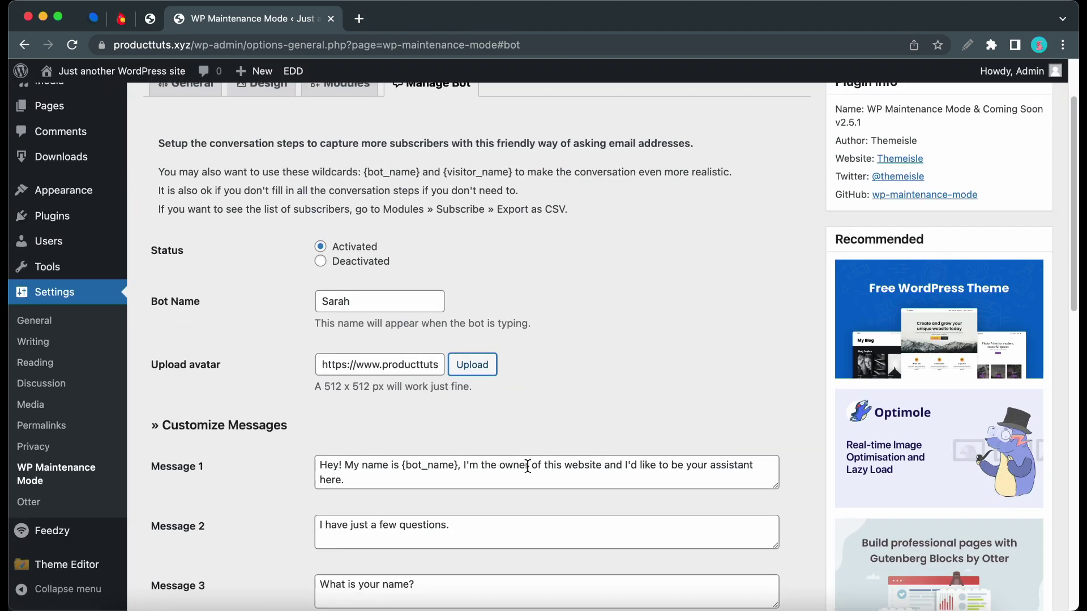
scroll(519, 478, "down", 6)
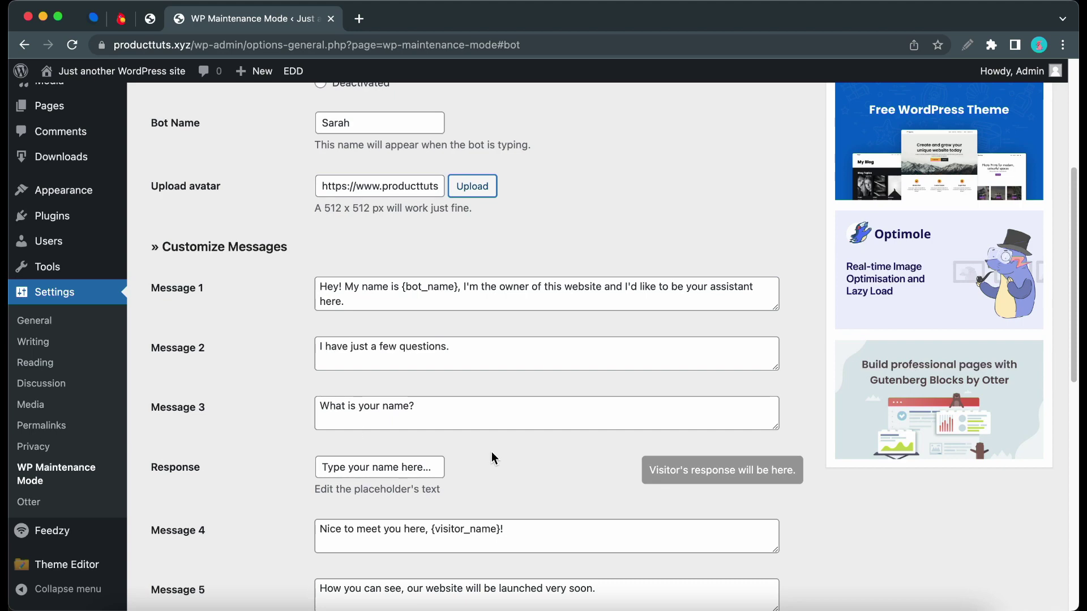
scroll(492, 453, "down", 9)
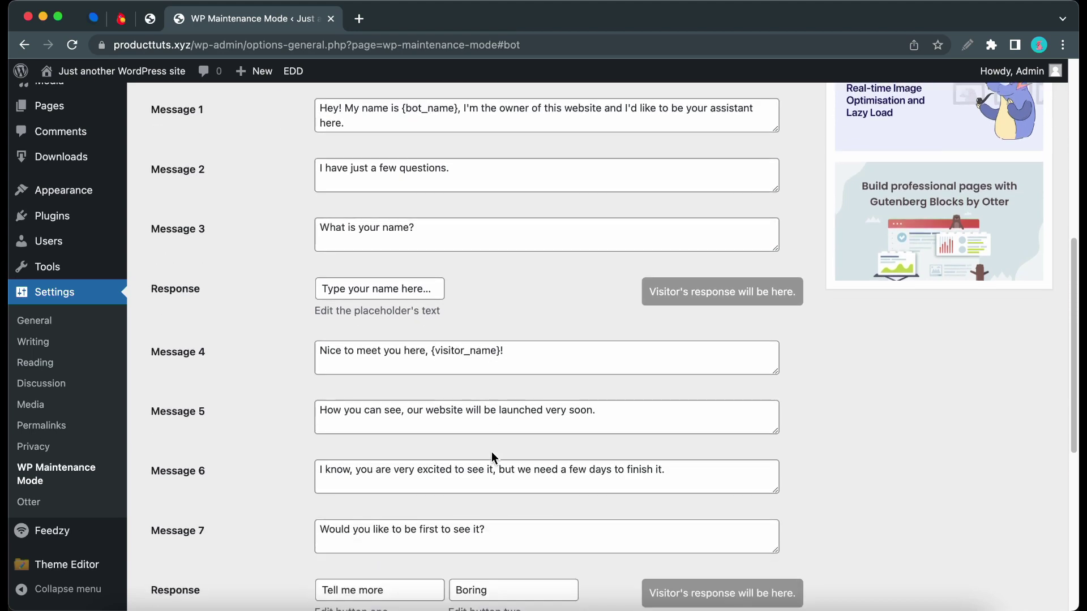
scroll(471, 441, "down", 9)
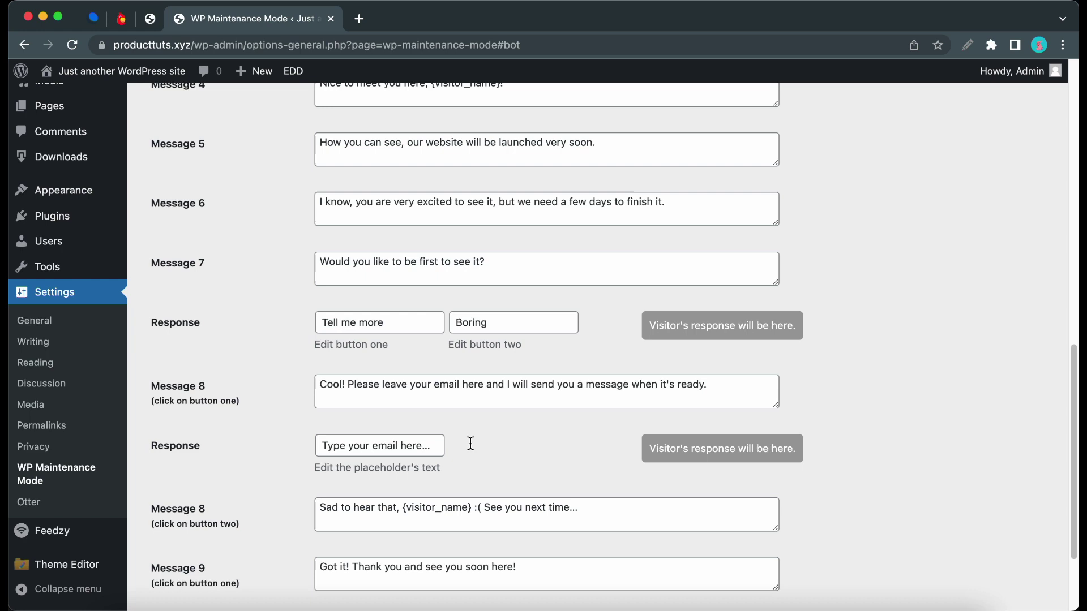
scroll(471, 443, "down", 2)
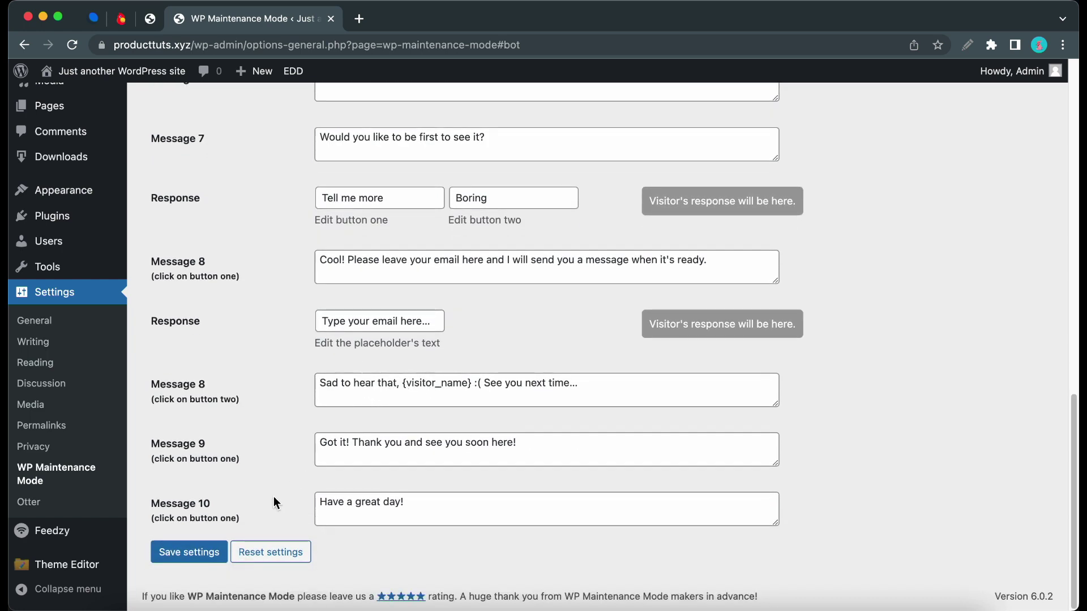
left_click(217, 554)
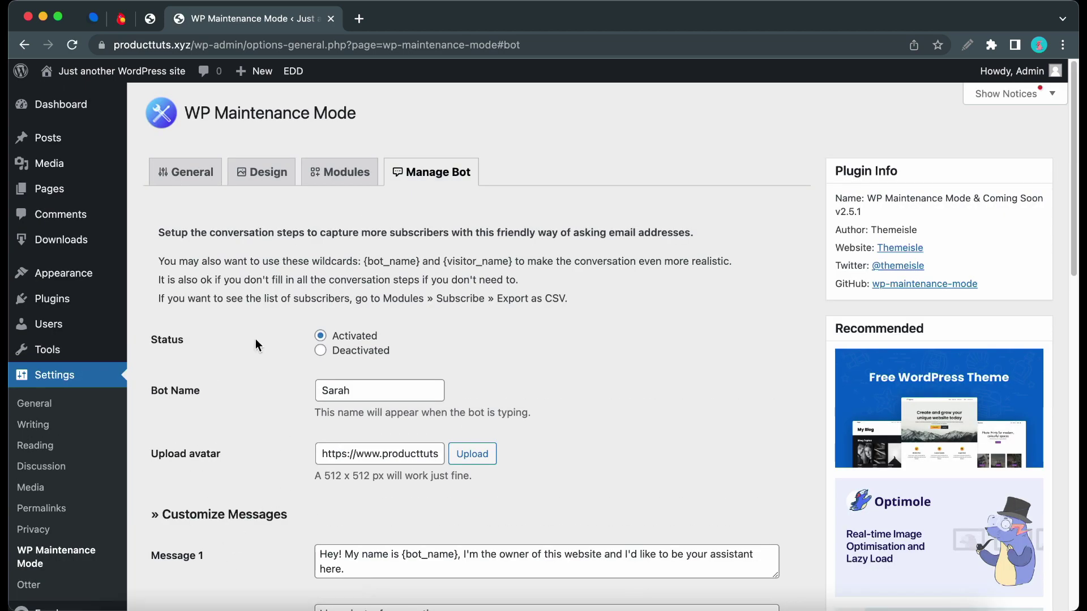
- Open the live site in an incognito window and scroll down to the chatbot bubble
mouse_move(99, 74)
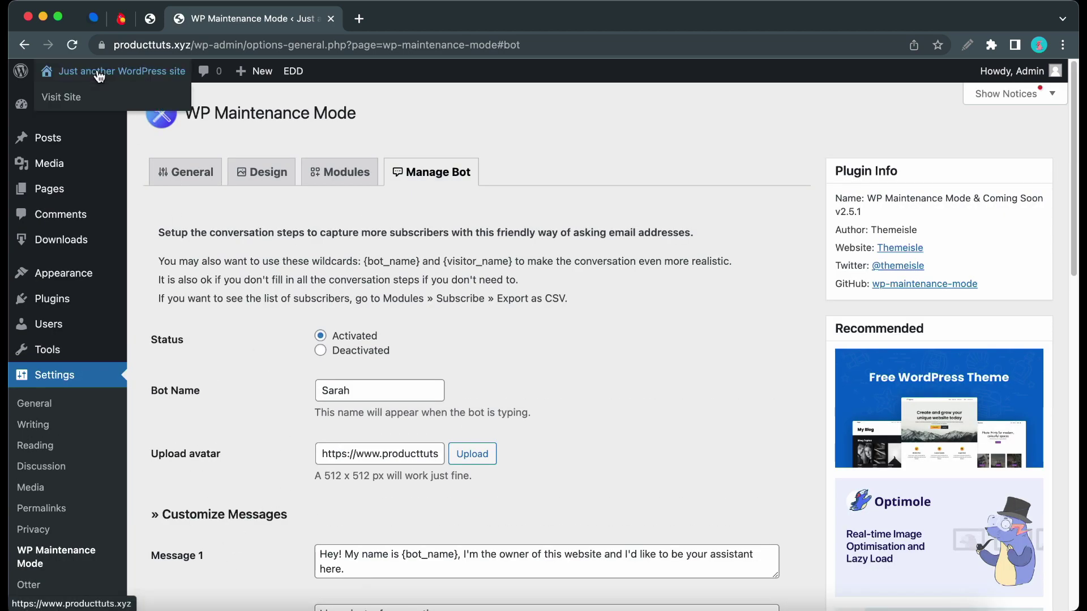
right_click(69, 90)
left_click(128, 133)
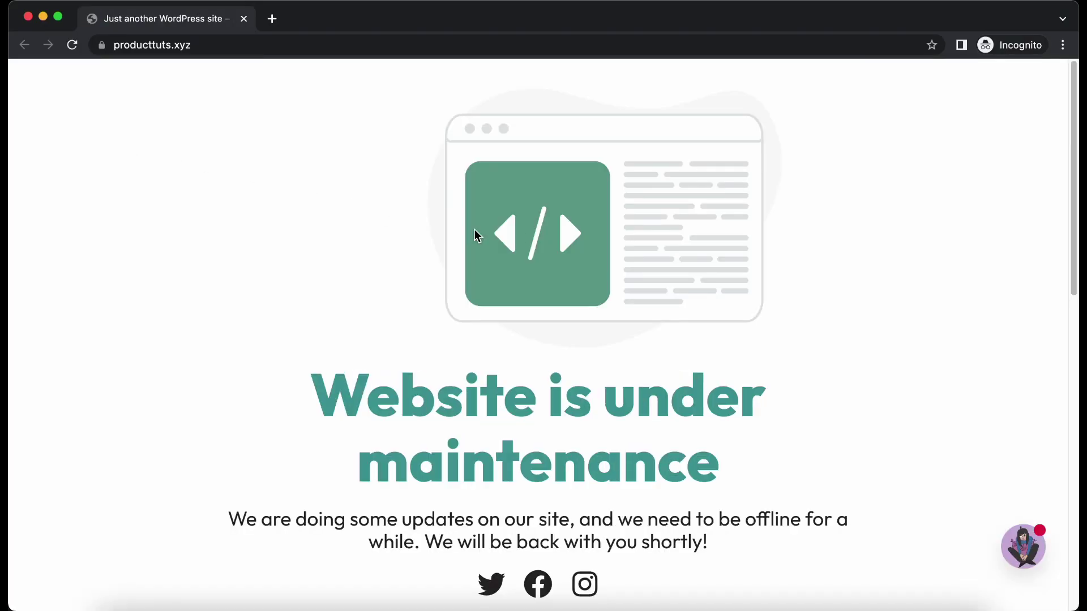
scroll(539, 238, "down", 10)
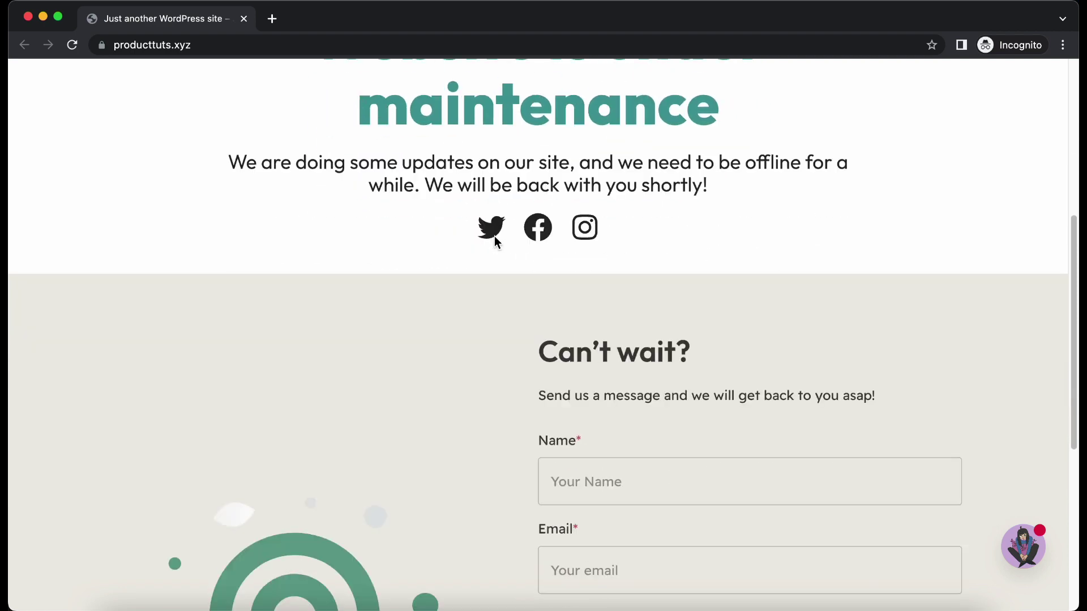
scroll(473, 238, "down", 5)
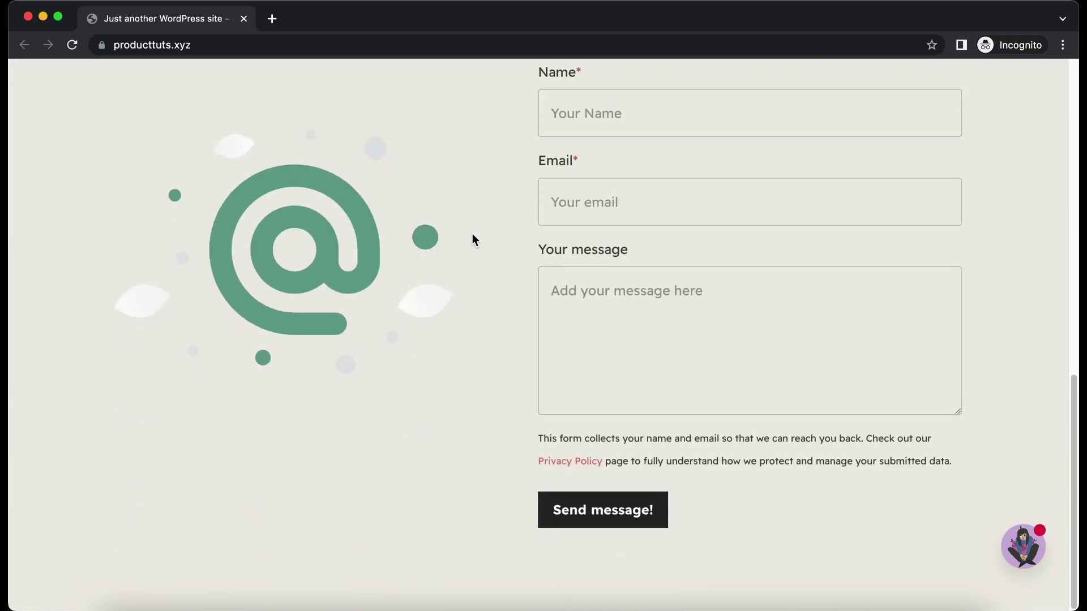
- Open Sarah's chat on the maintenance page and send a test visitor name
left_click(1025, 548)
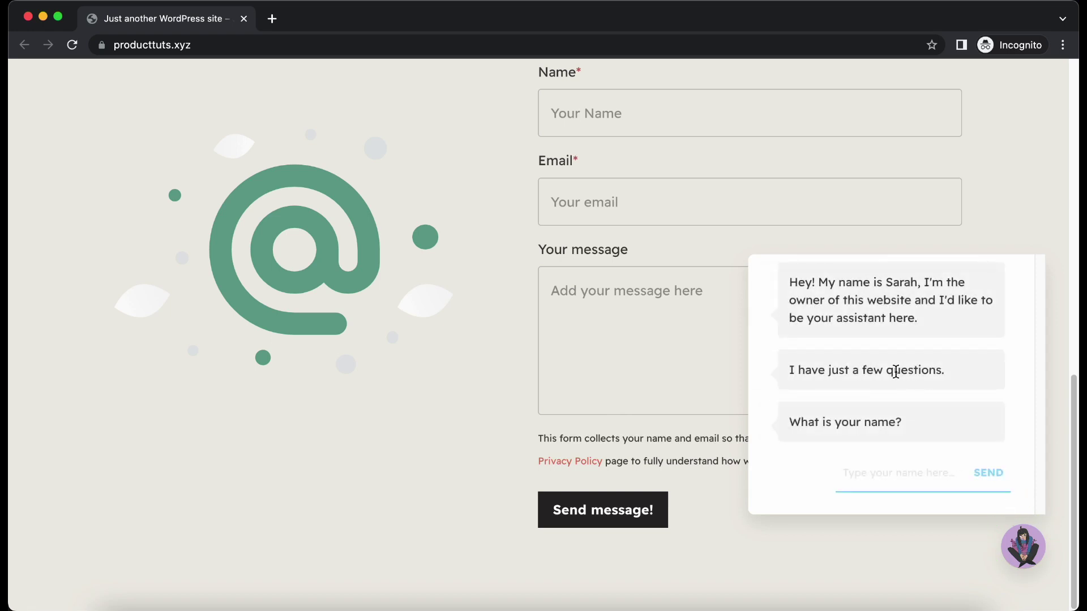
left_click(893, 473)
key("super+a")
type("Thomas")
left_click(985, 475)
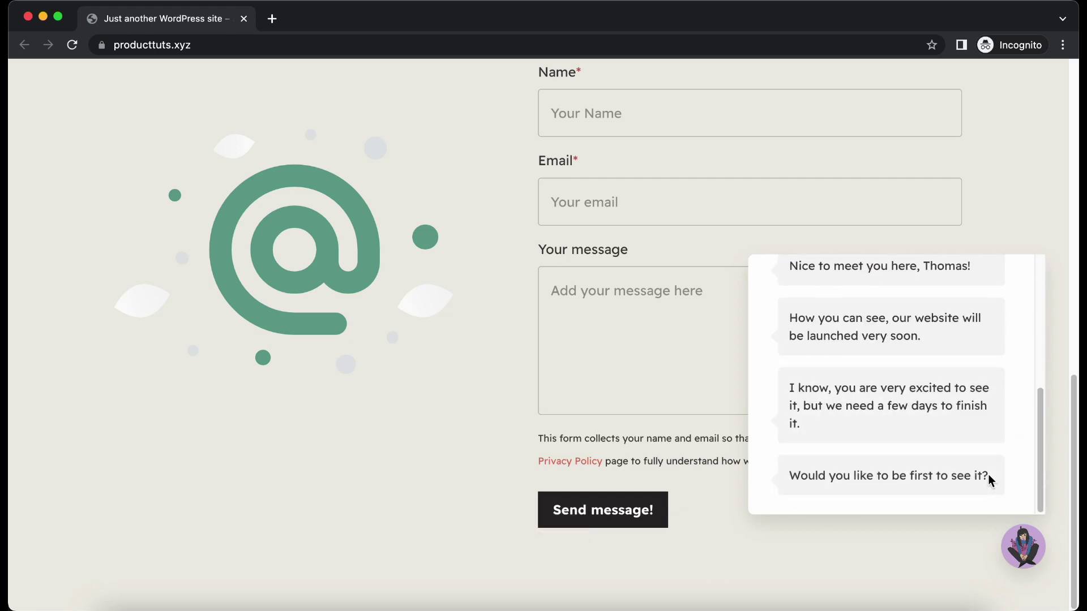
- Answer 'Tell me more' to reach the email request, then close the chat
left_click(929, 460)
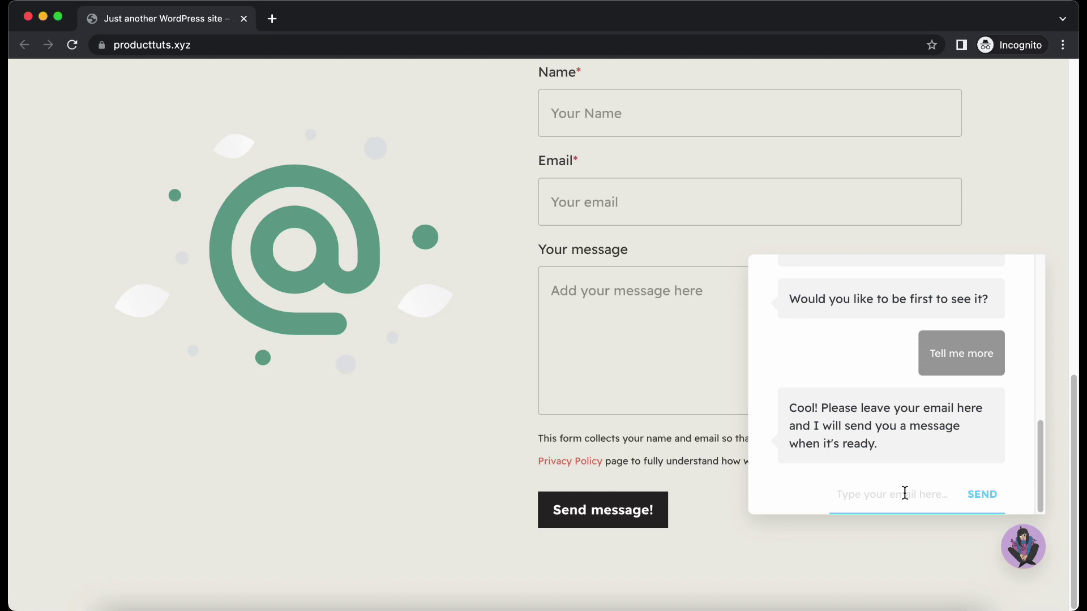
left_click(1021, 542)
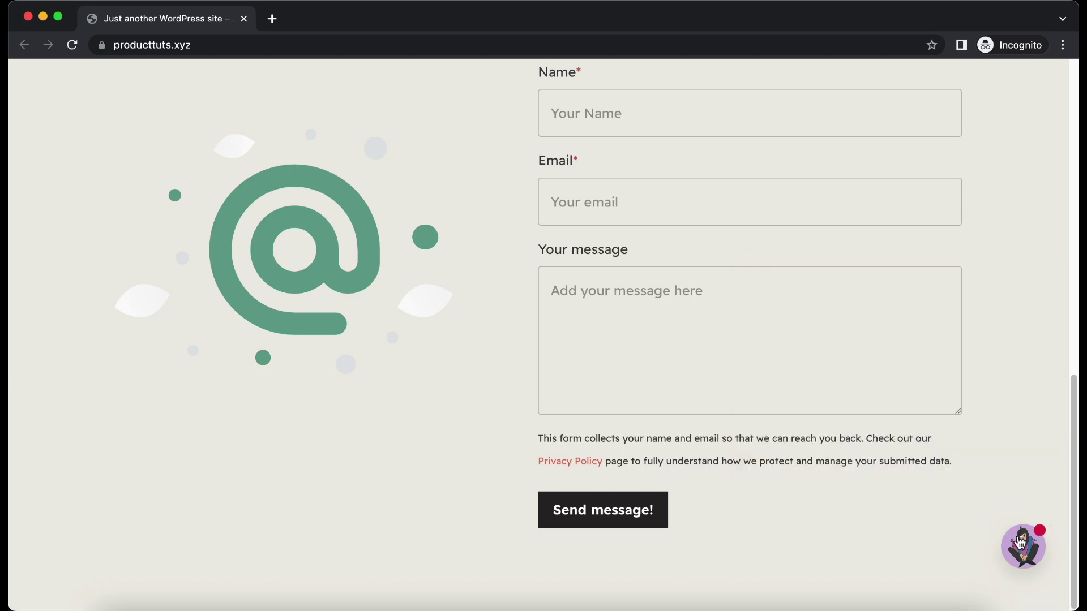
scroll(988, 441, "up", 15)
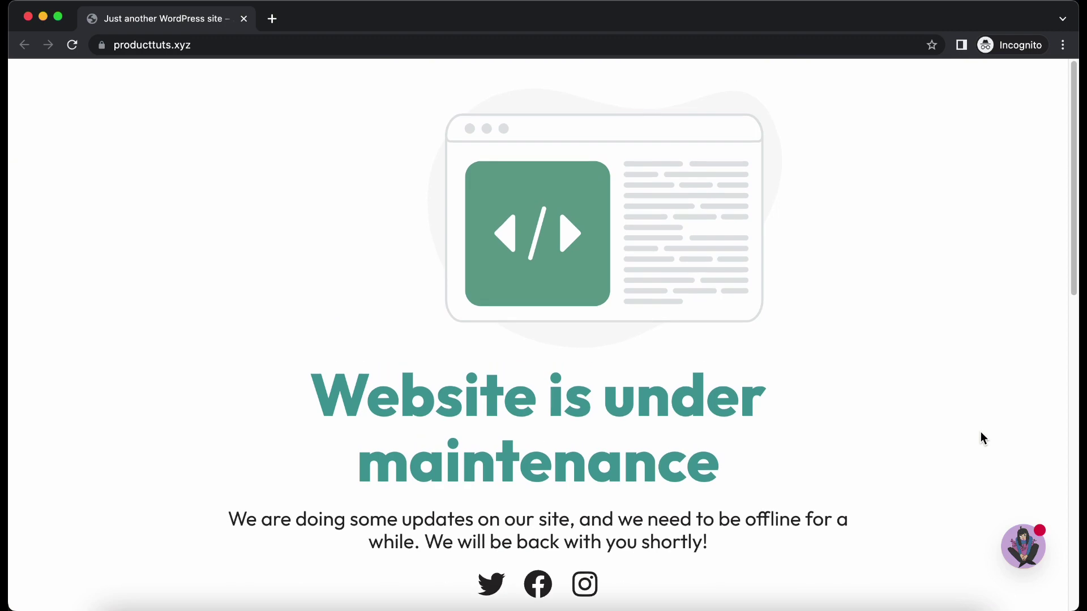